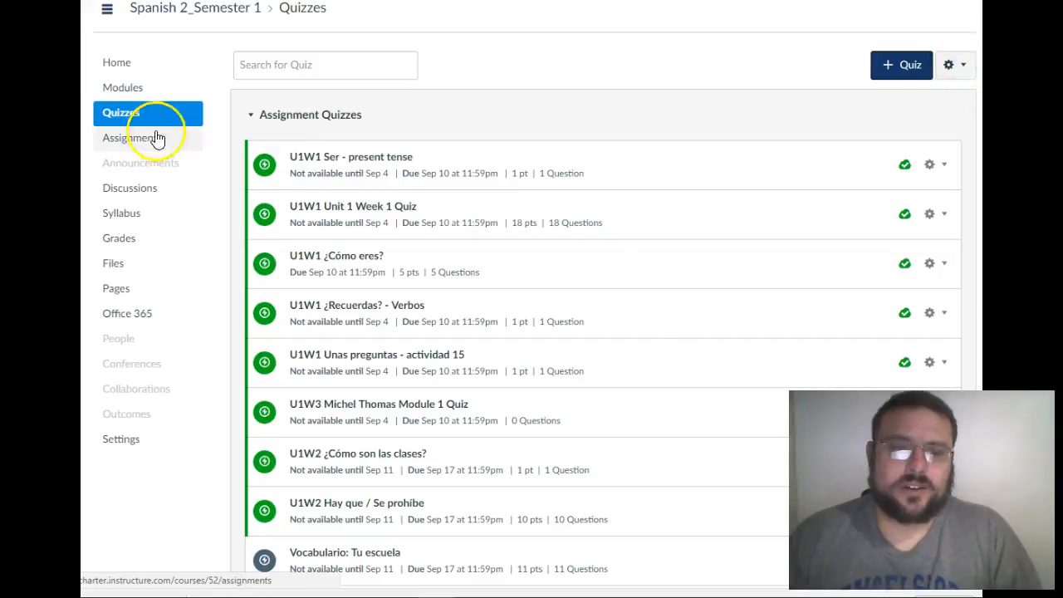
- Create a course question bank named "Spanish 1 Week 1 Textbook vocab"
{"action": "left_click", "coordinate": [956, 67]}
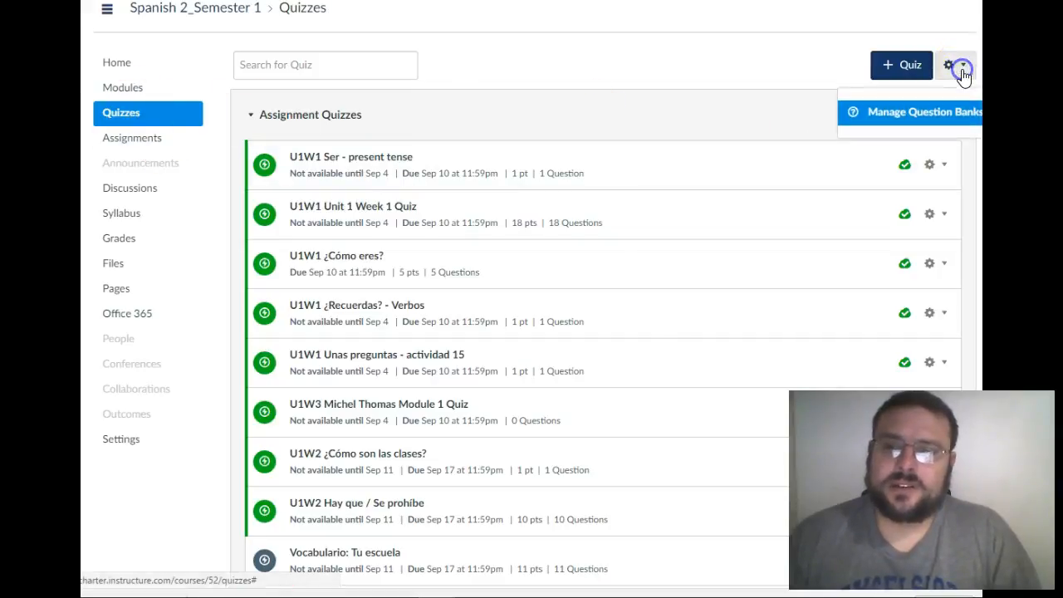
{"action": "left_click", "coordinate": [935, 122]}
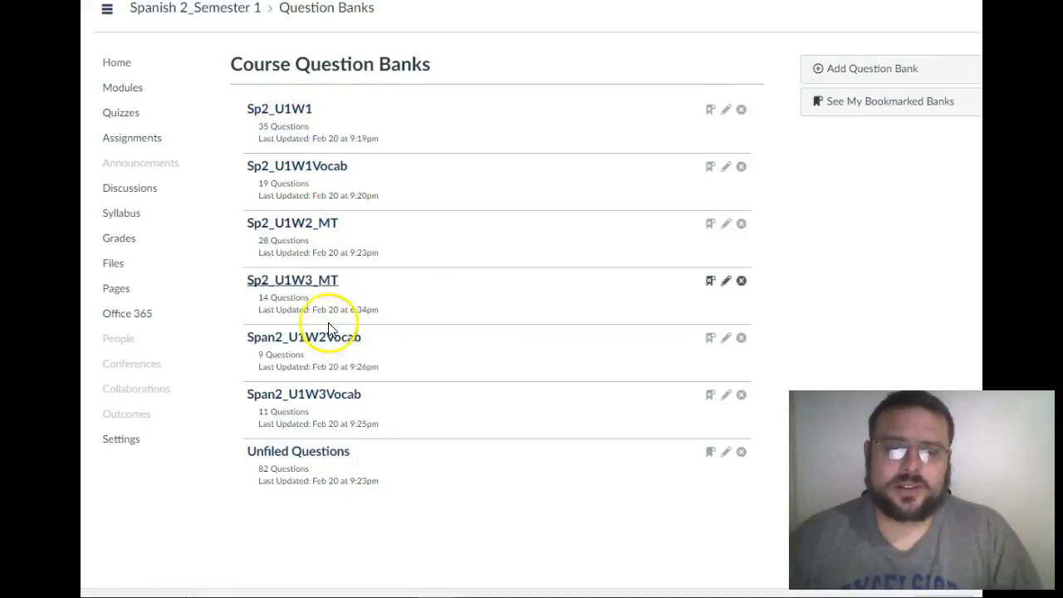
{"action": "left_click", "coordinate": [874, 73]}
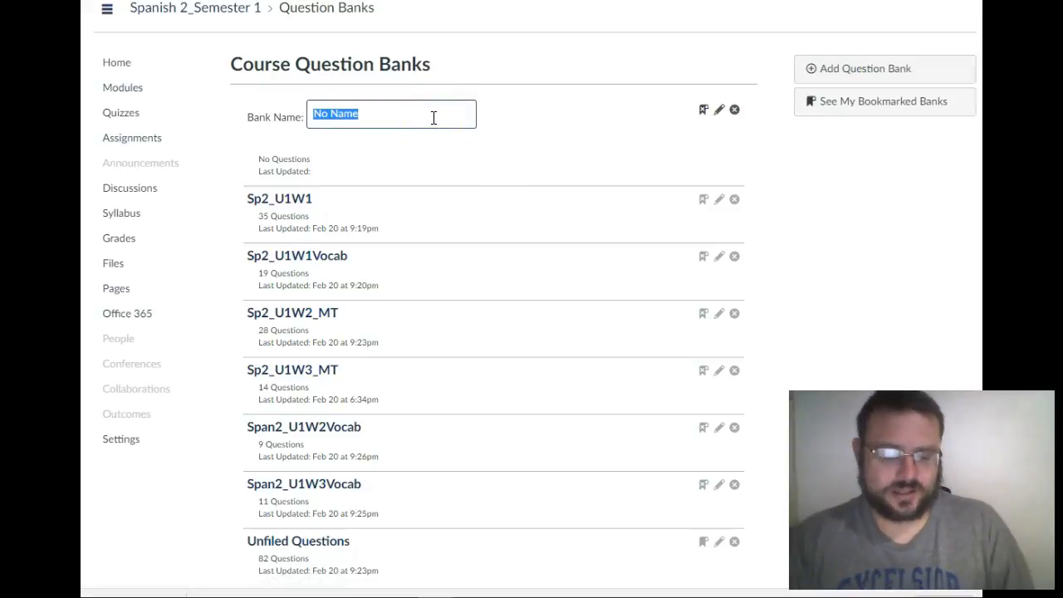
{"action": "type", "text": "Spanish 1 "}
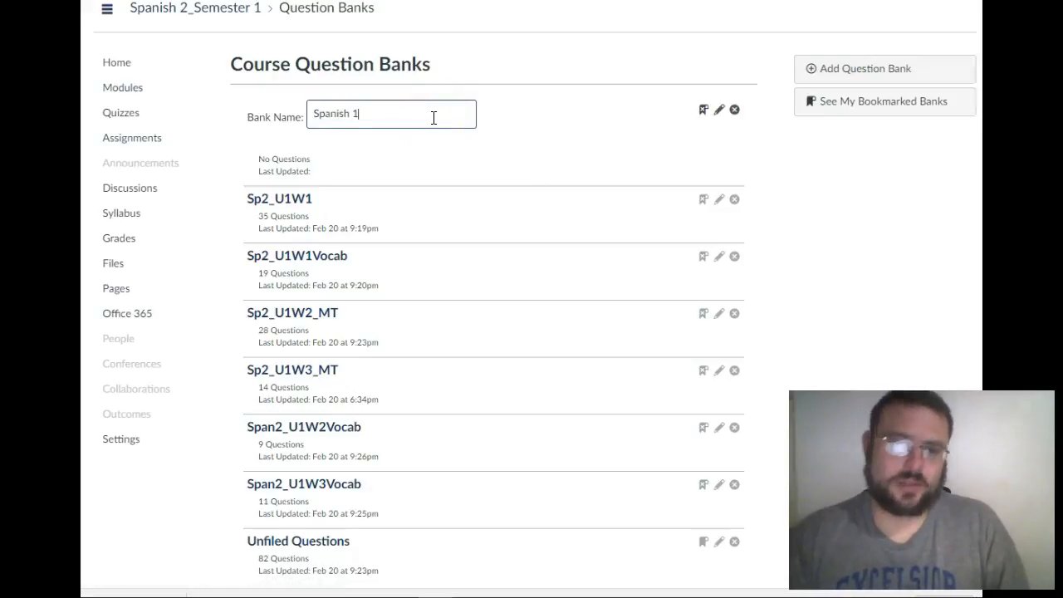
{"action": "type", "text": "W"}
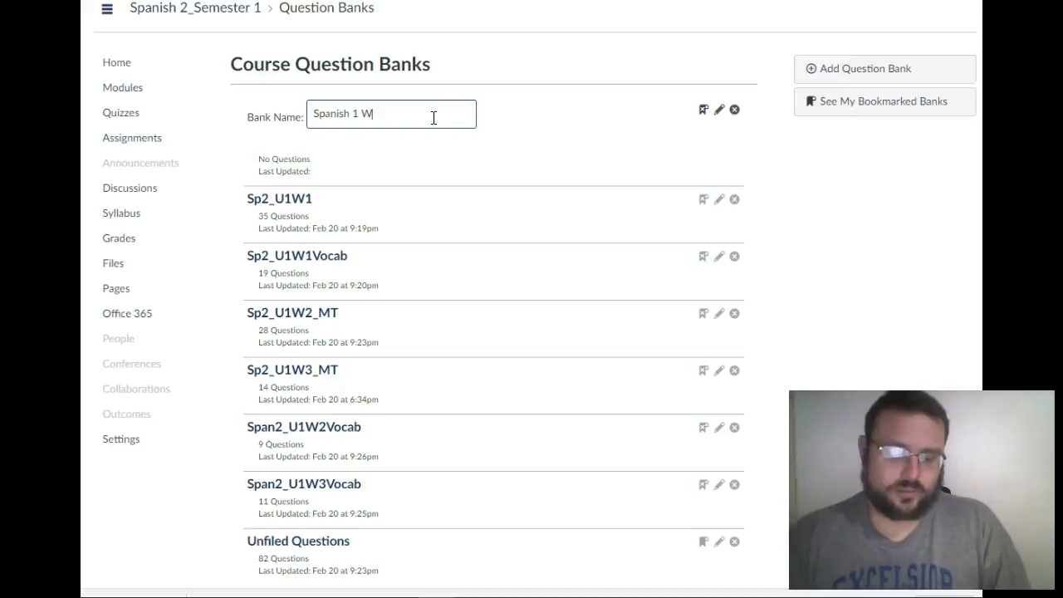
{"action": "type", "text": "eek 1"}
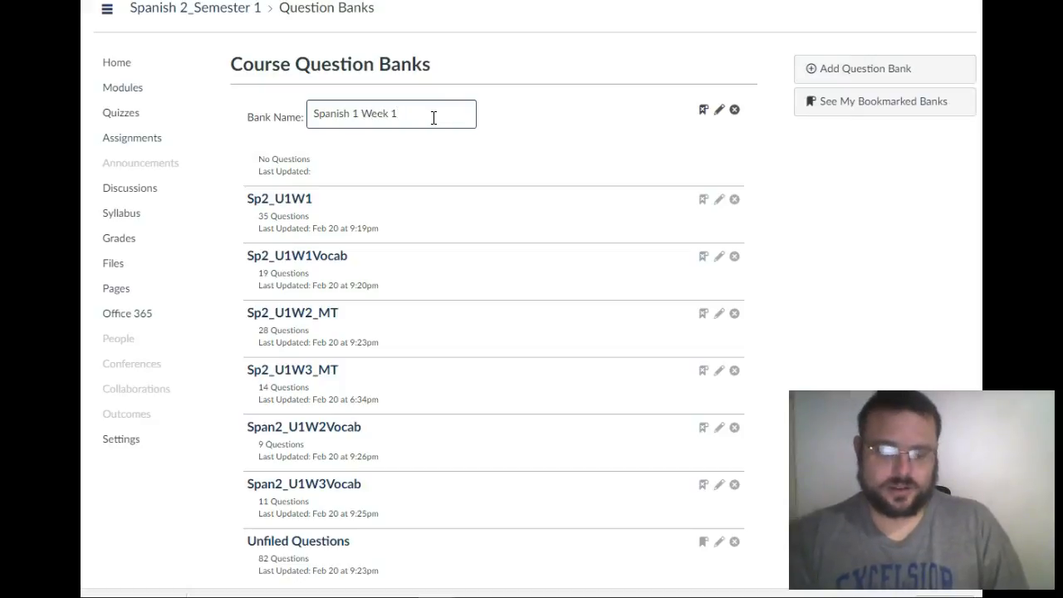
{"action": "type", "text": " Textbook vocab"}
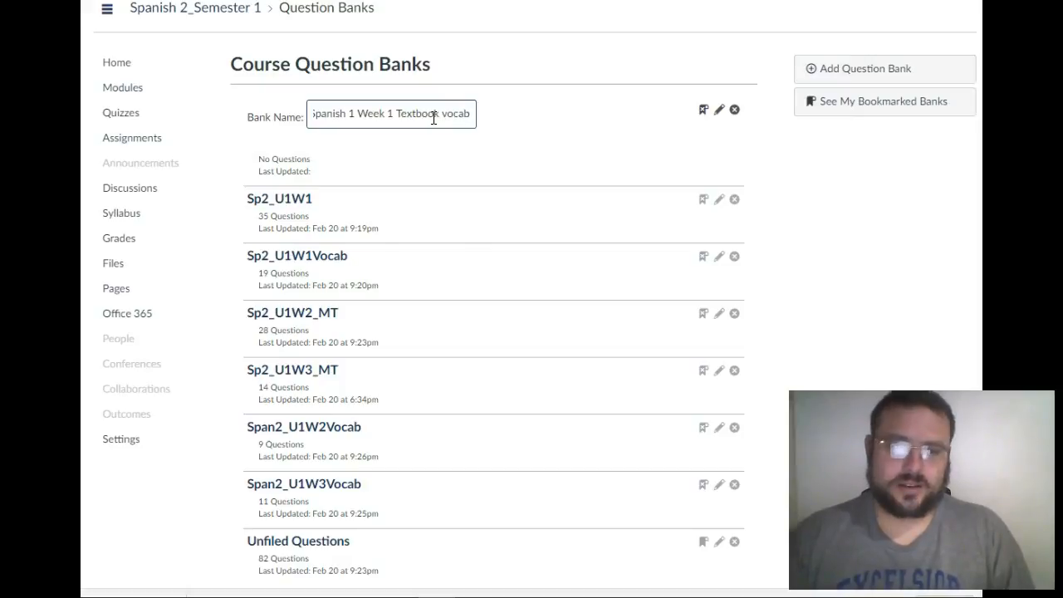
{"action": "key", "text": "BackSpace"}
{"action": "key", "text": "BackSpace"}
{"action": "key", "text": "BackSpace"}
{"action": "key", "text": "BackSpace"}
{"action": "key", "text": "BackSpace"}
{"action": "key", "text": "BackSpace"}
{"action": "key", "text": "BackSpace"}
{"action": "key", "text": "BackSpace"}
{"action": "key", "text": "BackSpace"}
{"action": "key", "text": "BackSpace"}
{"action": "key", "text": "BackSpace"}
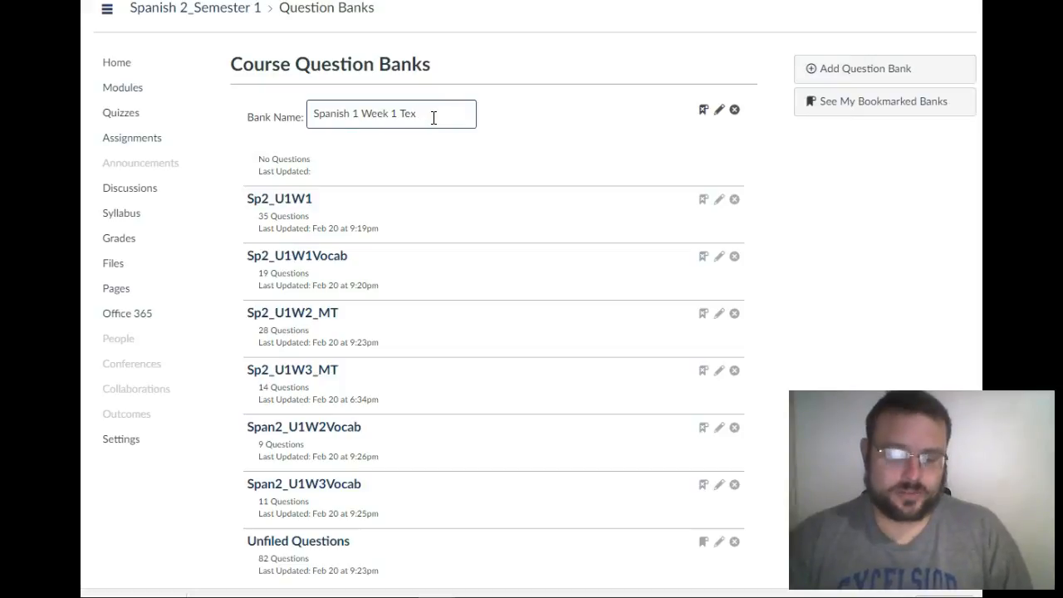
{"action": "type", "text": "tbook voca"}
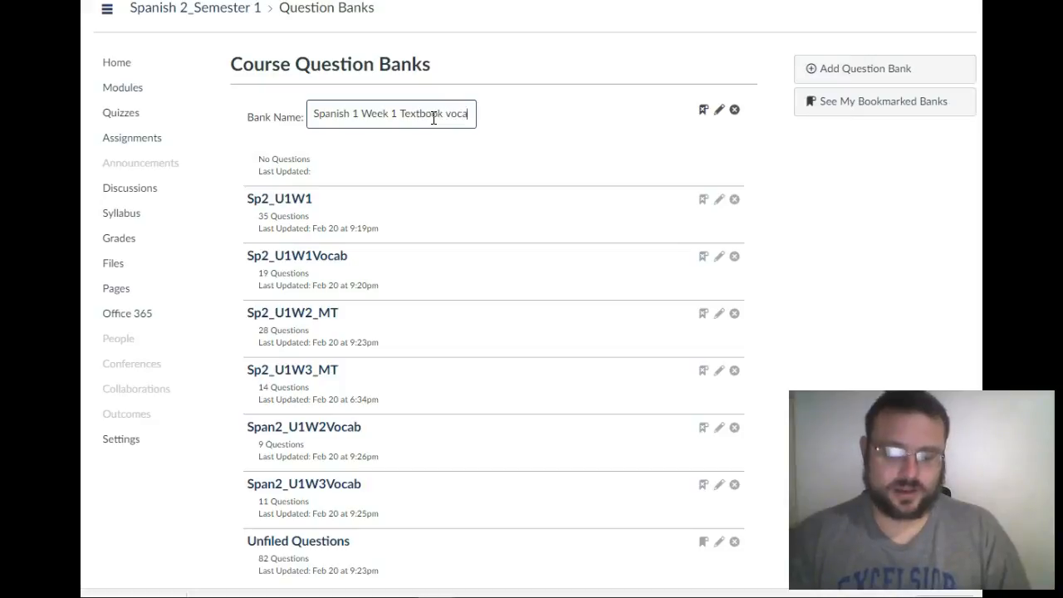
{"action": "type", "text": "b"}
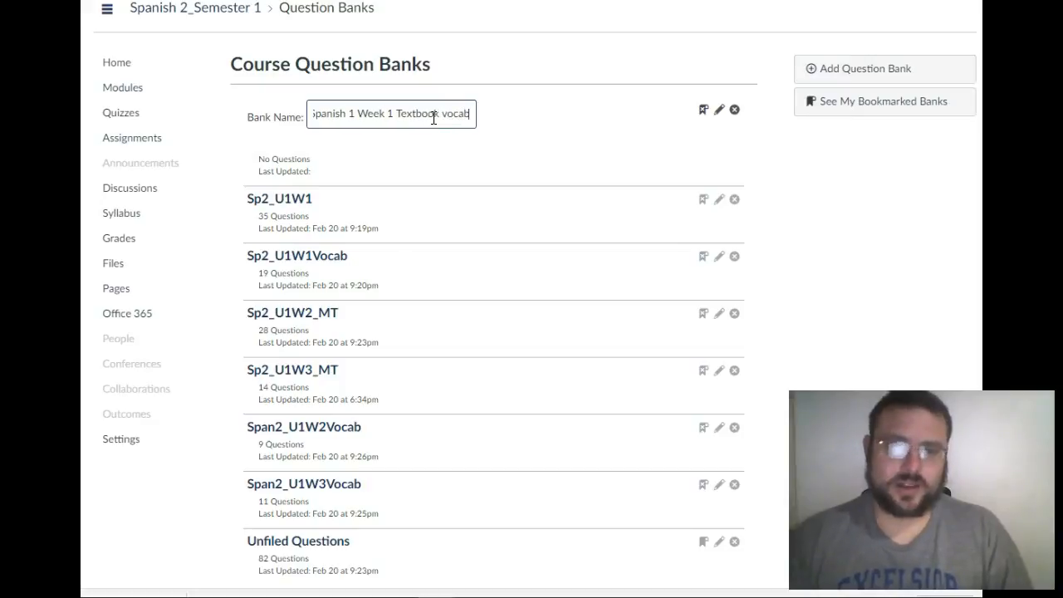
{"action": "left_click", "coordinate": [534, 141]}
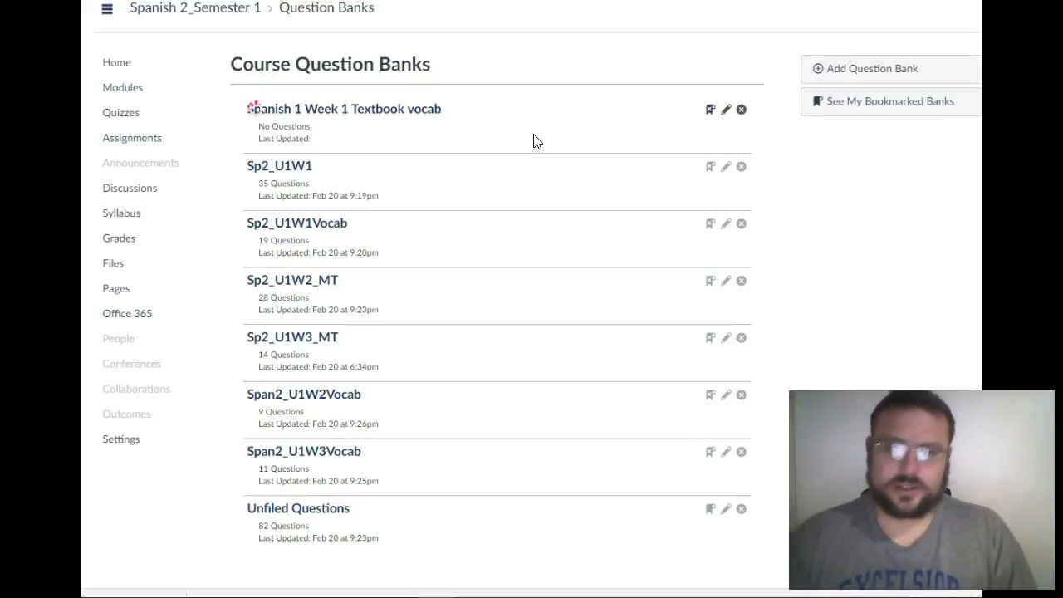
- Add a question to the Spanish 1 Week 1 Textbook vocab bank and set its type to Matching
{"action": "left_click", "coordinate": [416, 108]}
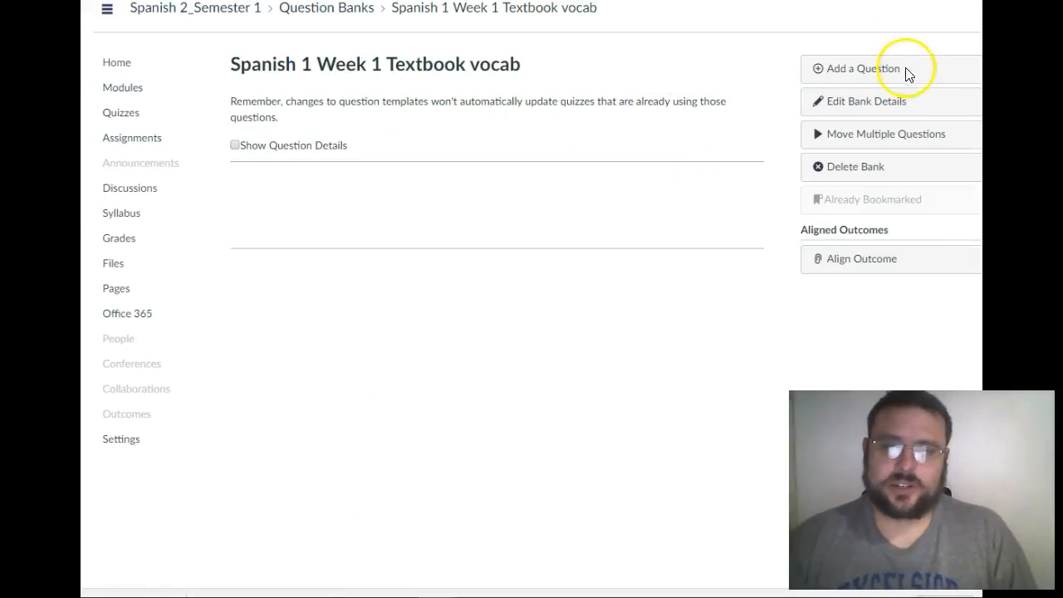
{"action": "left_click", "coordinate": [905, 71]}
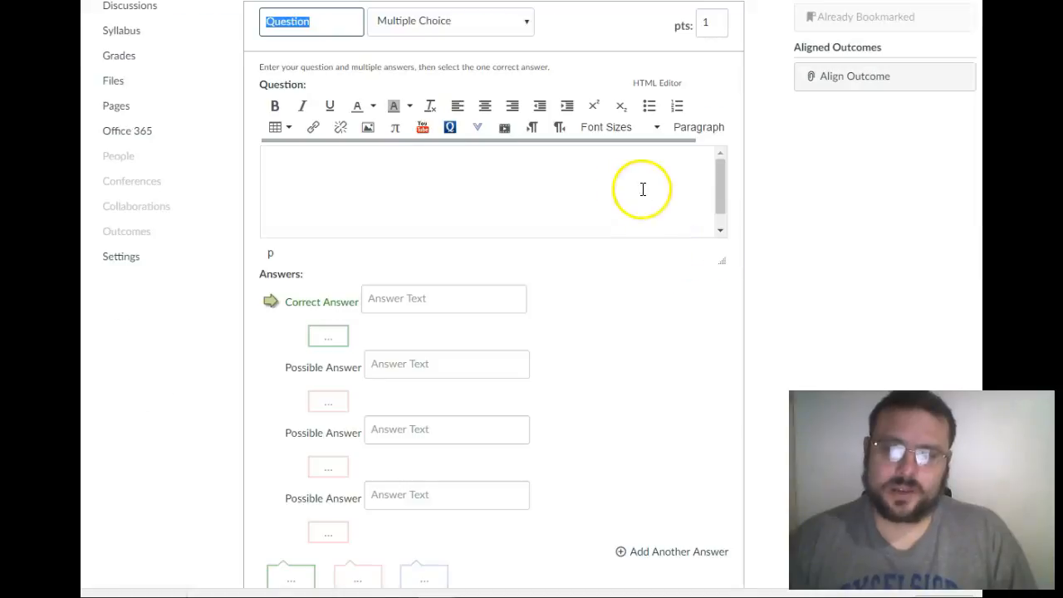
{"action": "left_click", "coordinate": [430, 25]}
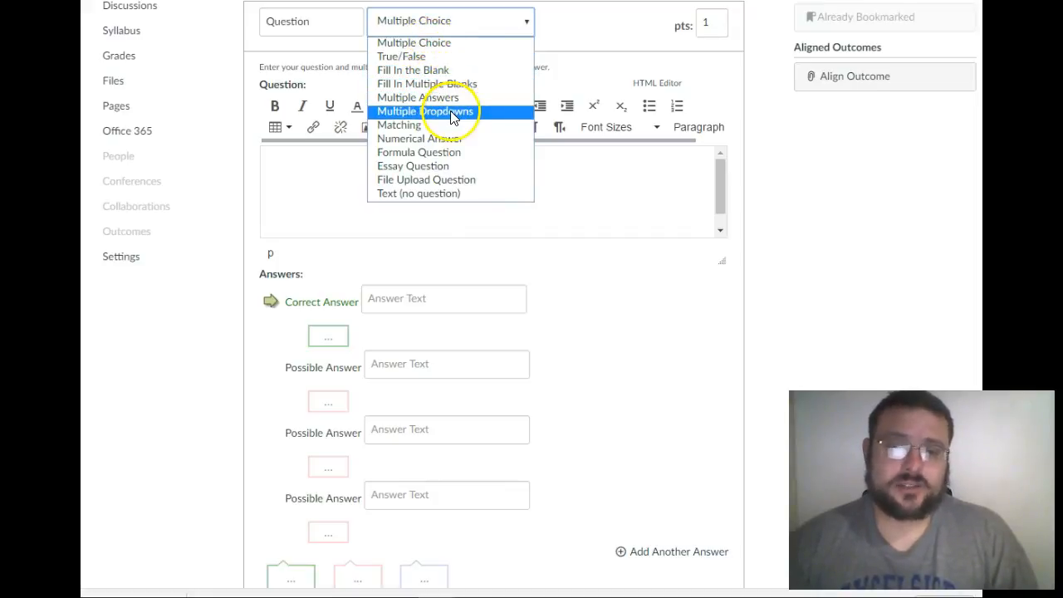
{"action": "left_click", "coordinate": [316, 160]}
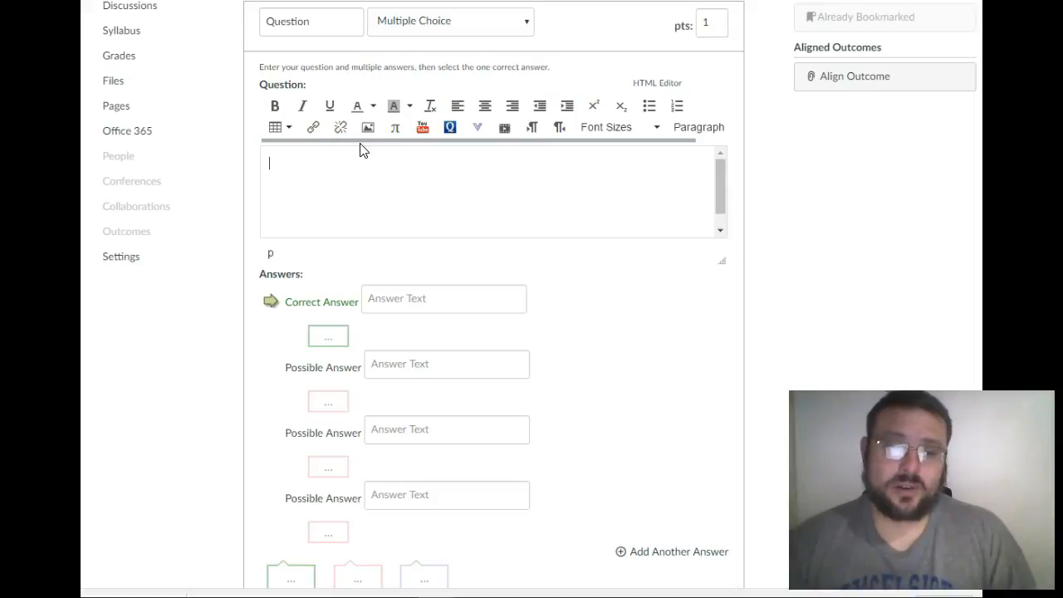
{"action": "left_click", "coordinate": [440, 25]}
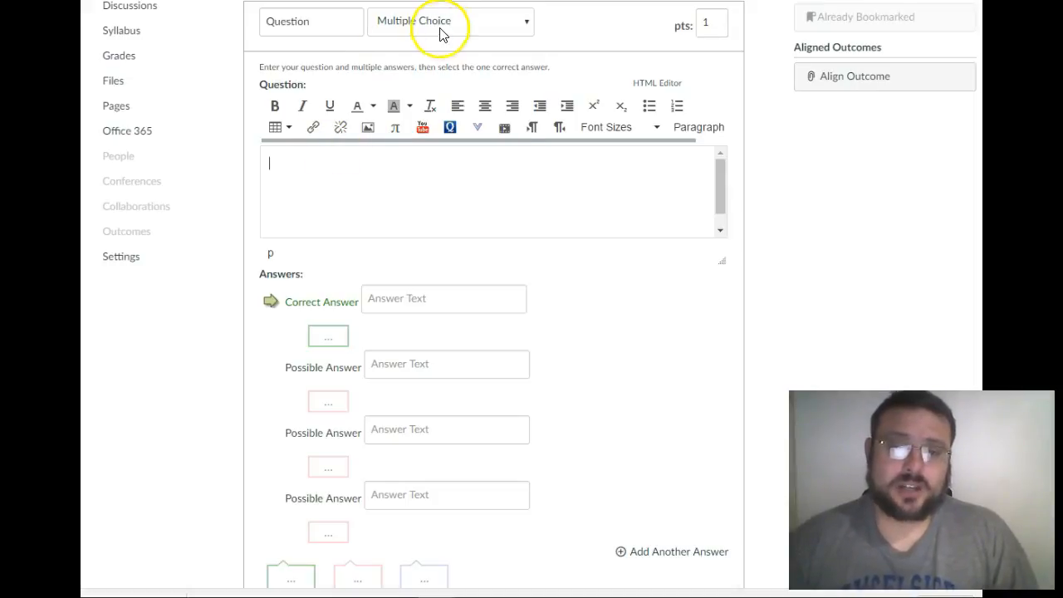
{"action": "left_click", "coordinate": [432, 125]}
- Write "Match the English and Spanish equivalents" as the matching question's text
{"action": "left_click", "coordinate": [308, 189]}
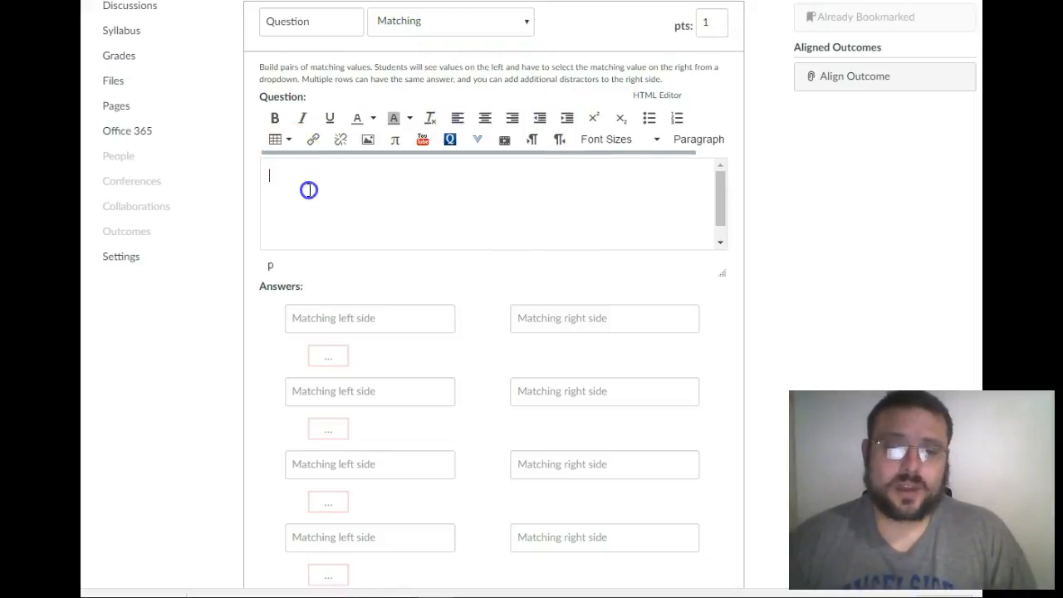
{"action": "type", "text": "Match the "}
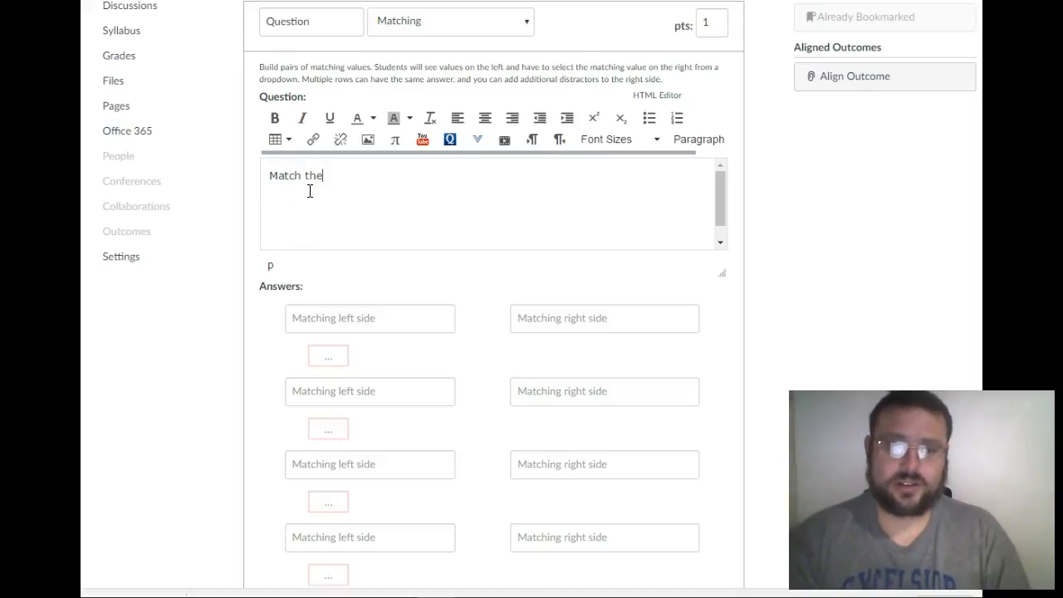
{"action": "type", "text": "Enlish"}
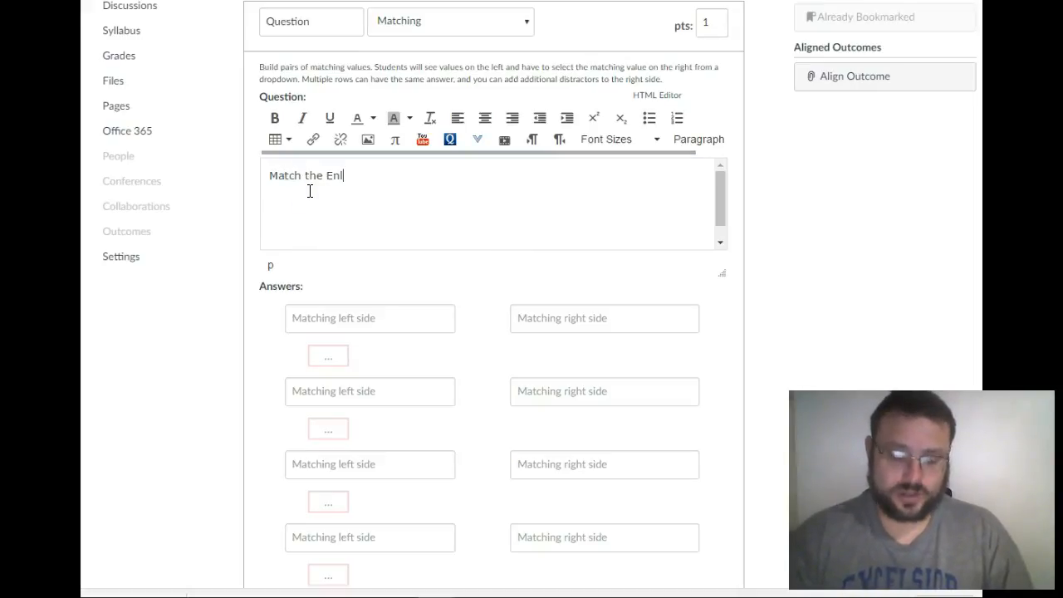
{"action": "key", "text": "BackSpace"}
{"action": "key", "text": "BackSpace"}
{"action": "key", "text": "BackSpace"}
{"action": "key", "text": "BackSpace"}
{"action": "key", "text": "BackSpace"}
{"action": "type", "text": "glish and S"}
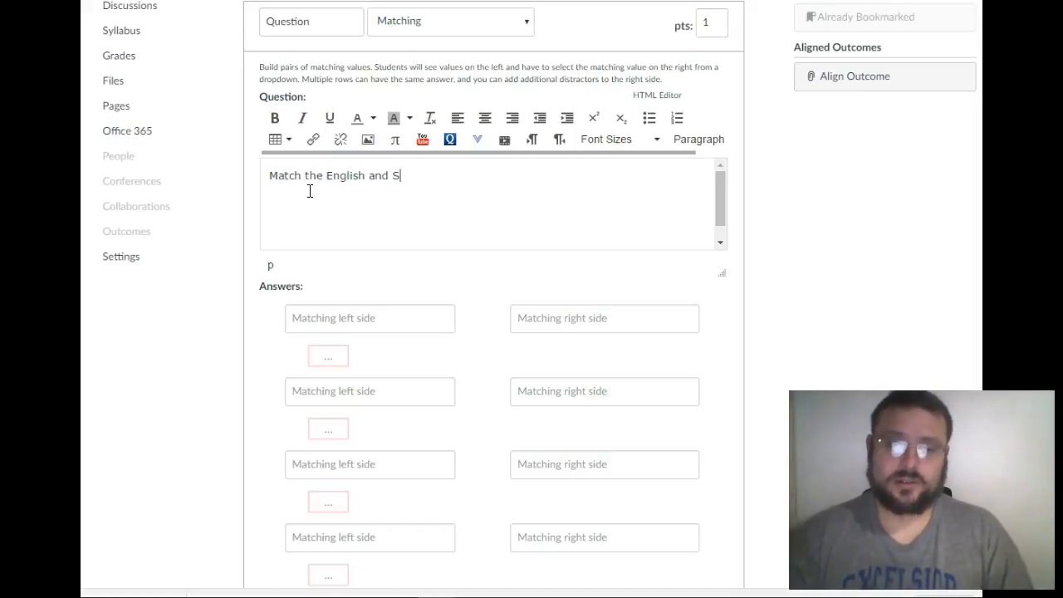
{"action": "type", "text": "panish e"}
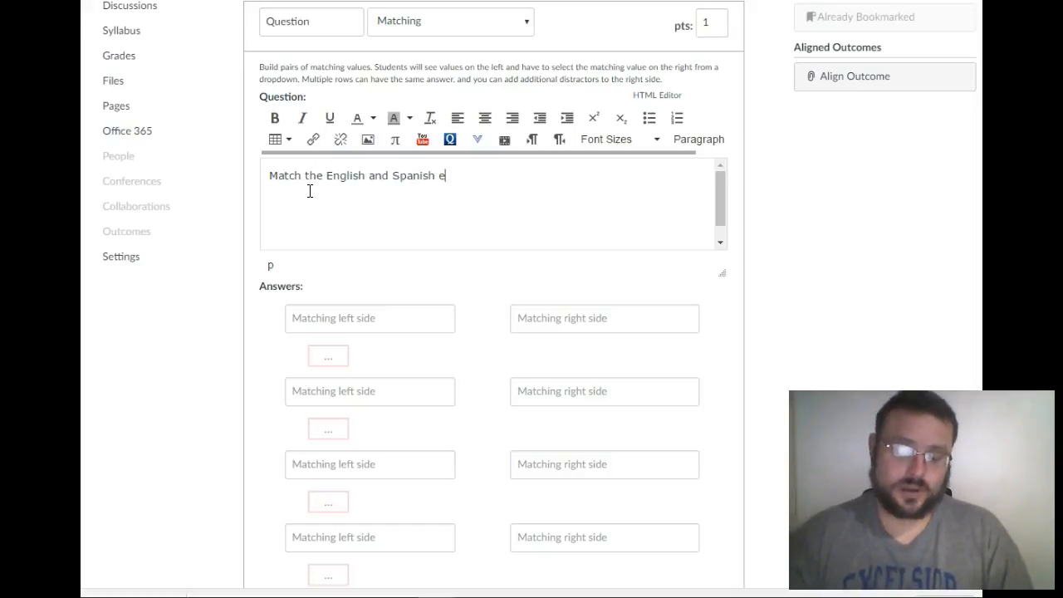
{"action": "type", "text": "quivalents"}
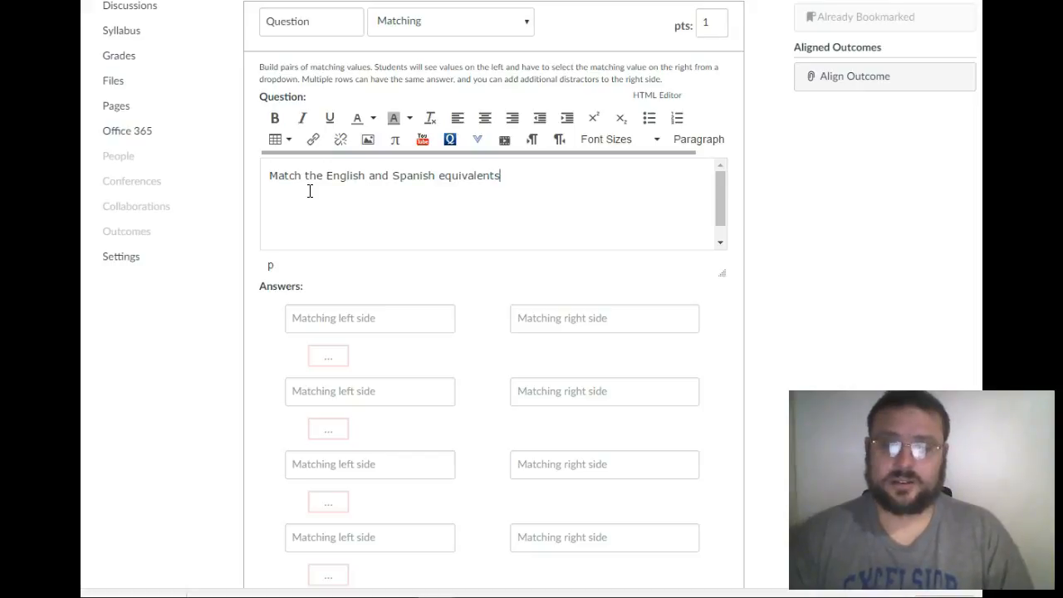
- Reword the question text to read "Match the words and images."
{"action": "left_click_drag", "start_coordinate": [501, 175], "coordinate": [327, 171]}
{"action": "type", "text": "words an"}
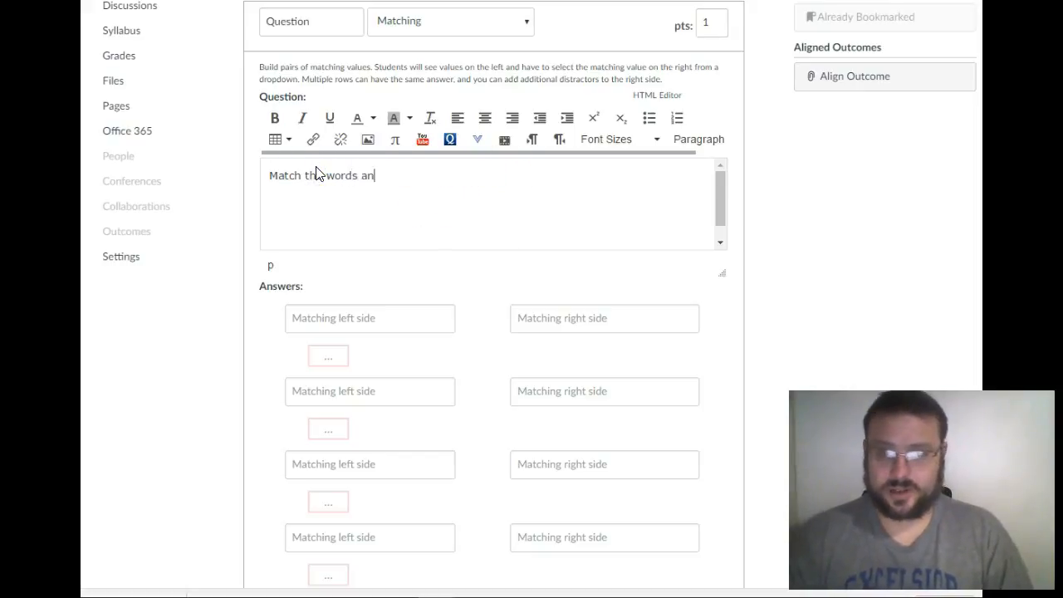
{"action": "type", "text": "d images"}
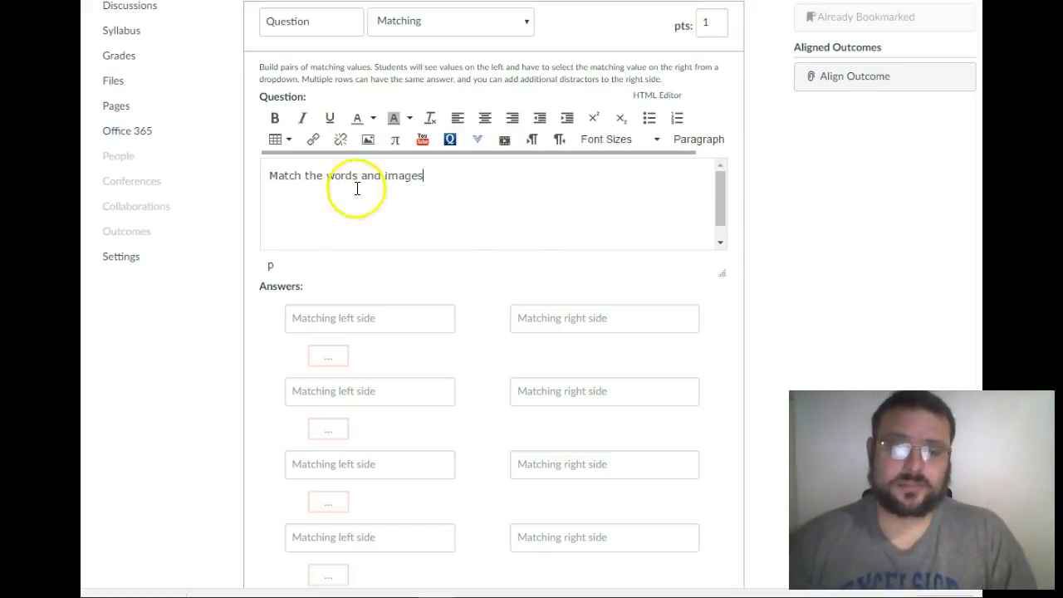
{"action": "left_click", "coordinate": [566, 321]}
{"action": "left_click", "coordinate": [562, 306]}
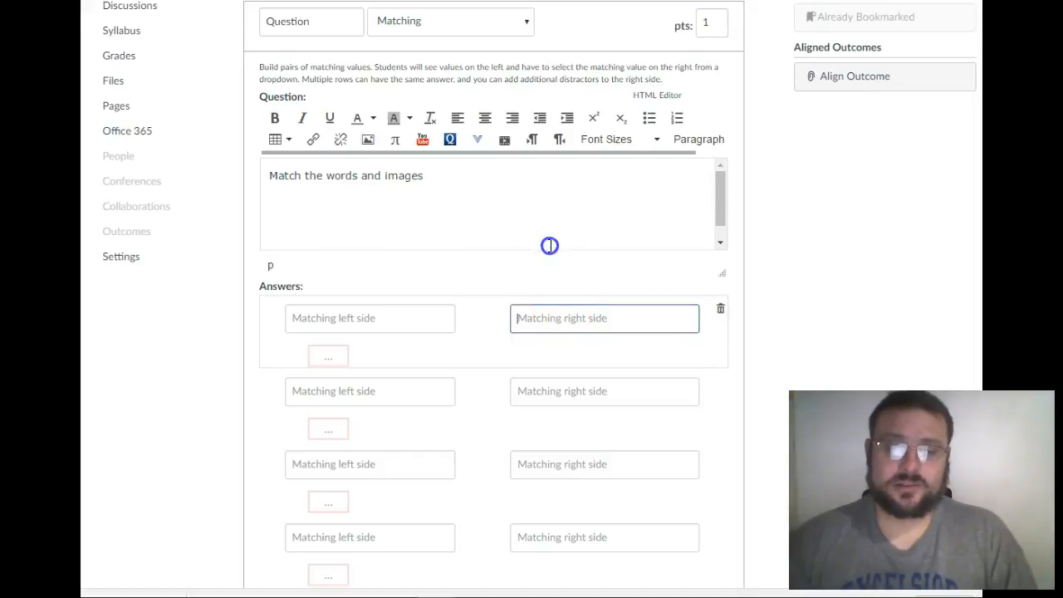
{"action": "left_click", "coordinate": [550, 246]}
{"action": "left_click", "coordinate": [533, 321]}
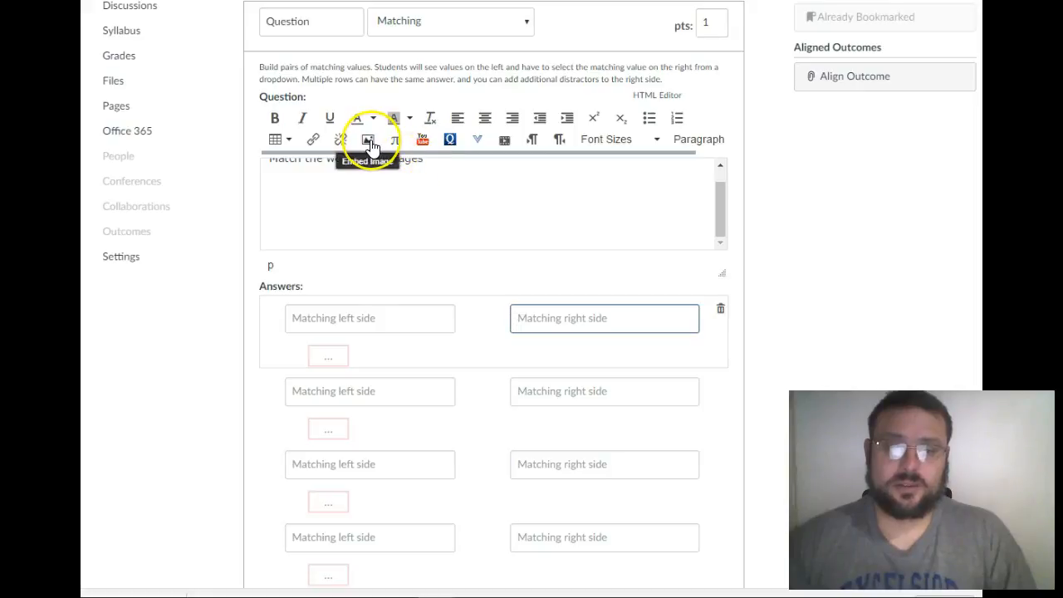
{"action": "left_click", "coordinate": [473, 180]}
{"action": "scroll", "coordinate": [490, 208], "scroll_direction": "up", "scroll_amount": 2}
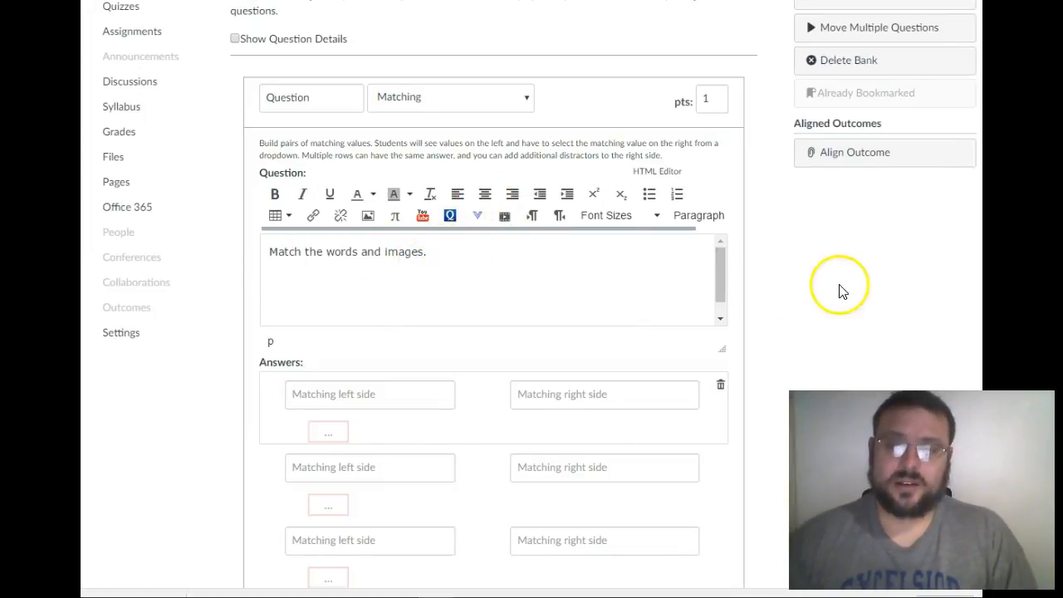
- Fill in the first two matching pairs as aa with aa and bb with bb
{"action": "scroll", "coordinate": [448, 353], "scroll_direction": "down", "scroll_amount": 3}
{"action": "left_click", "coordinate": [375, 171]}
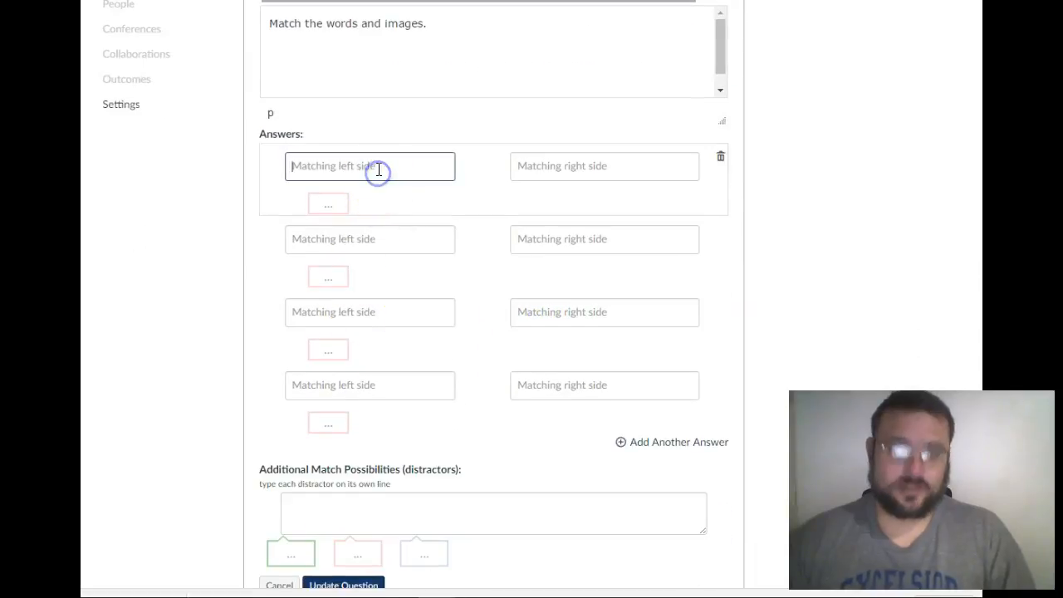
{"action": "type", "text": "aa"}
{"action": "left_click", "coordinate": [540, 169]}
{"action": "type", "text": "aa"}
{"action": "left_click", "coordinate": [430, 247]}
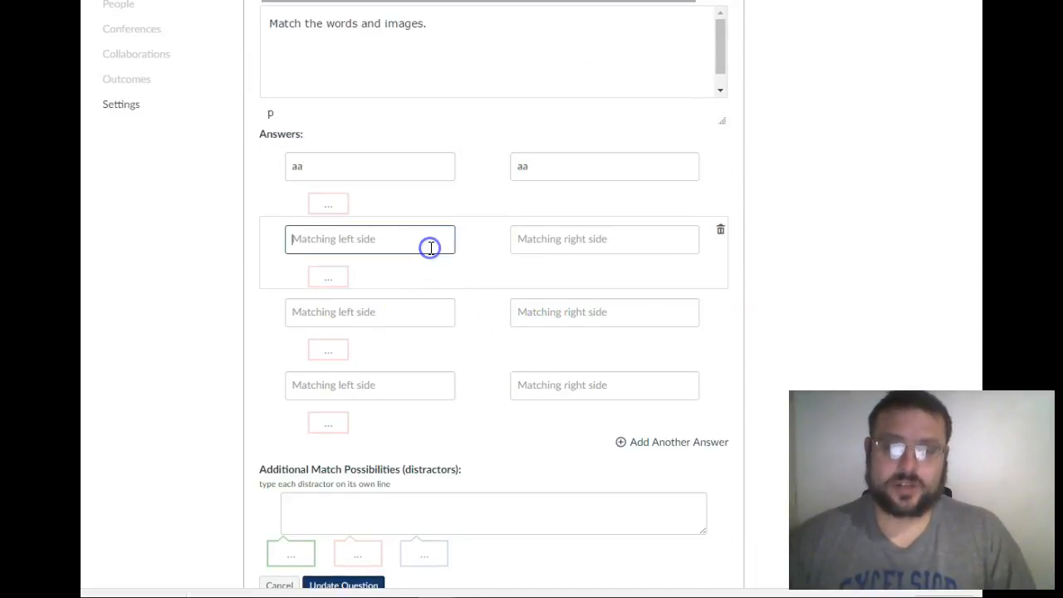
{"action": "type", "text": "bb"}
{"action": "left_click", "coordinate": [572, 244]}
{"action": "type", "text": "bb"}
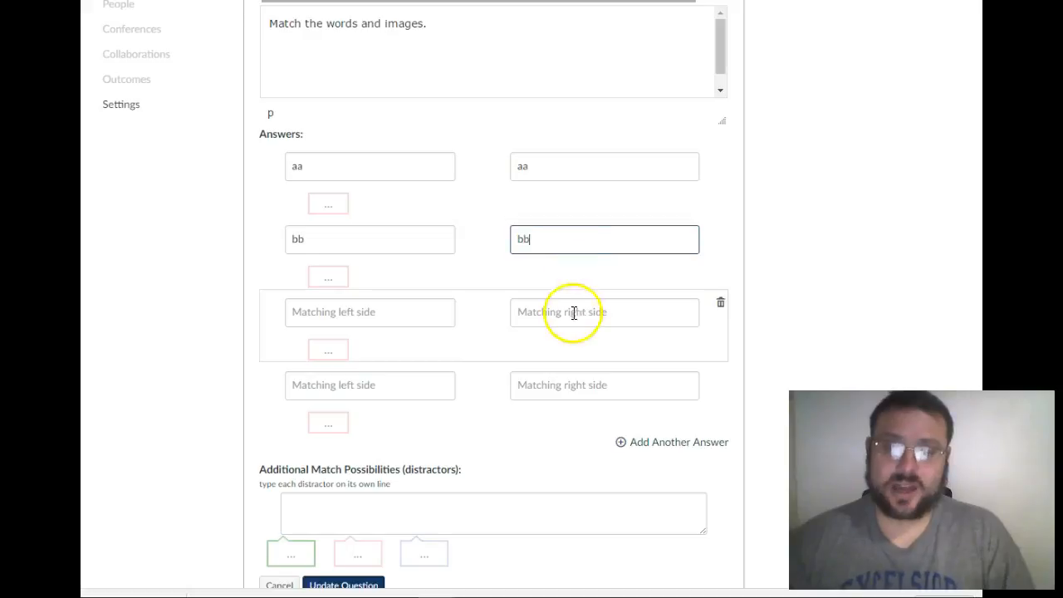
- Save the matching question to the bank without any additional distractors
{"action": "scroll", "coordinate": [565, 443], "scroll_direction": "down", "scroll_amount": 1}
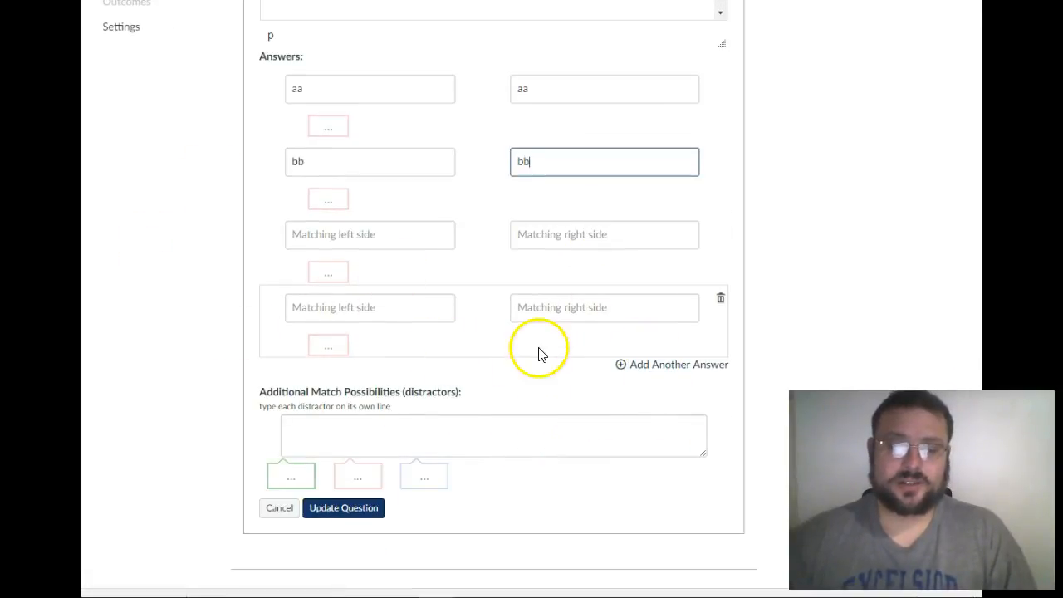
{"action": "left_click", "coordinate": [496, 442]}
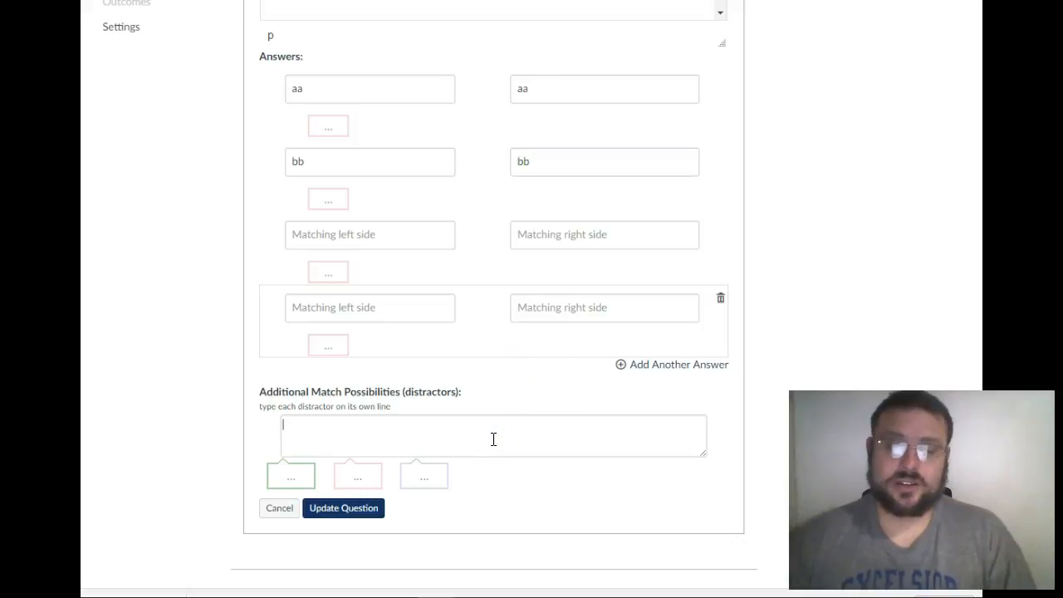
{"action": "left_click", "coordinate": [363, 511]}
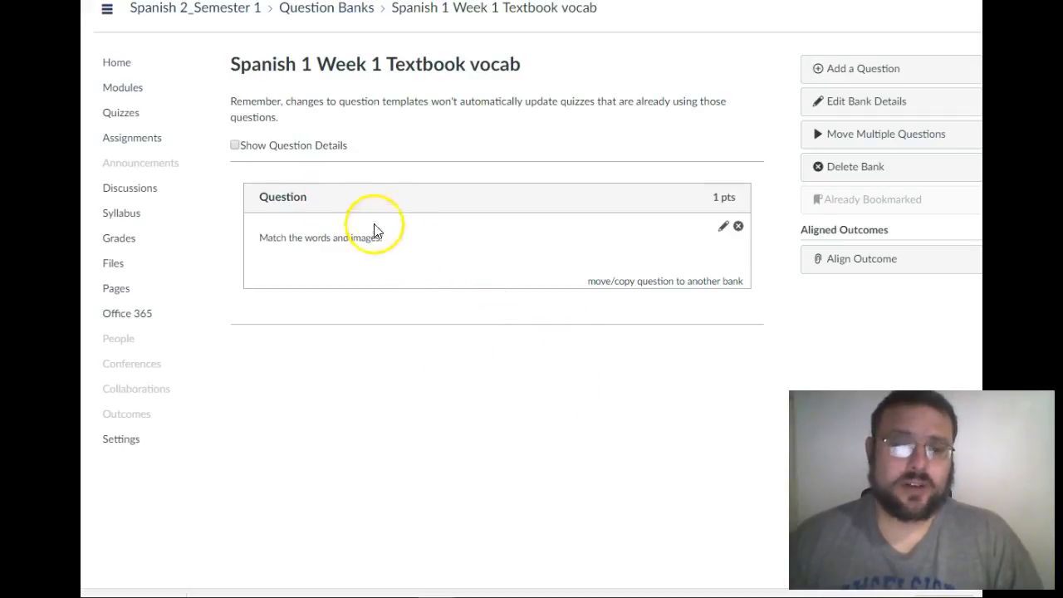
- Return to the course's quizzes and create a new quiz
{"action": "left_click", "coordinate": [120, 112]}
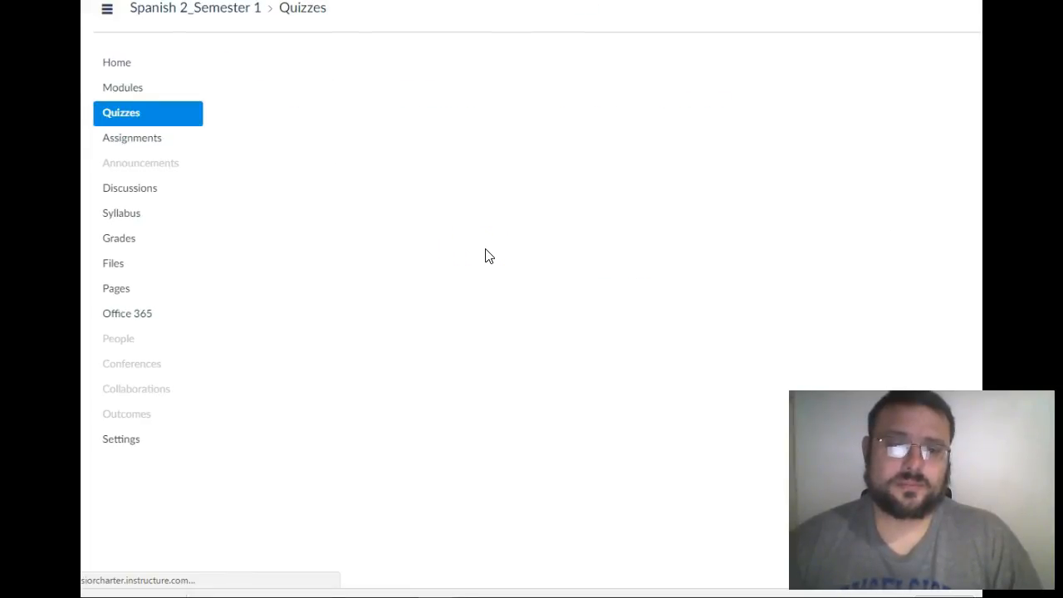
{"action": "left_click", "coordinate": [907, 64]}
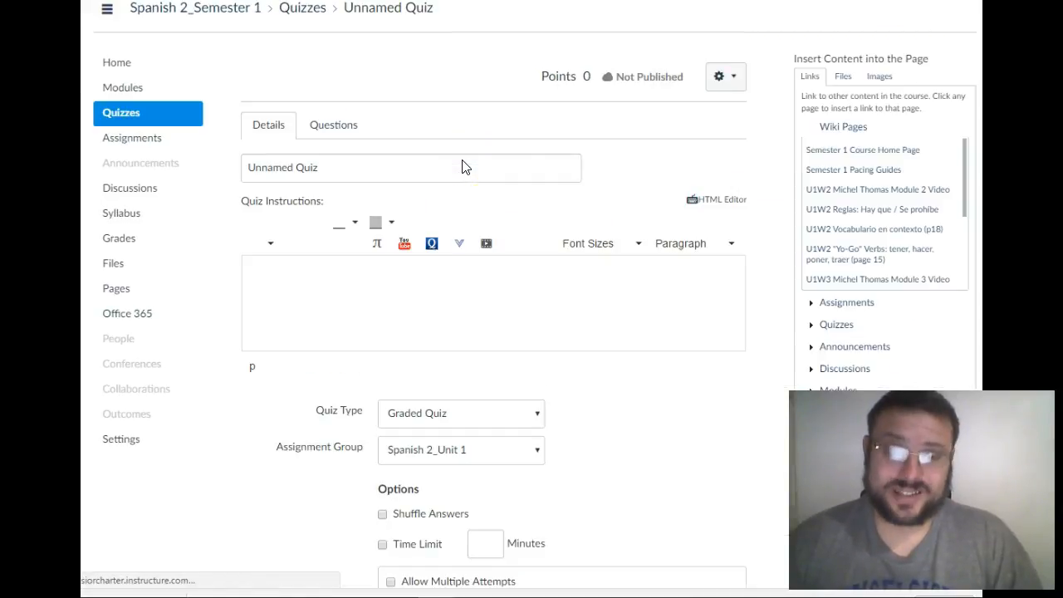
- Name the quiz "Unit 1 Week 1 Quiz 1"
{"action": "left_click", "coordinate": [449, 160]}
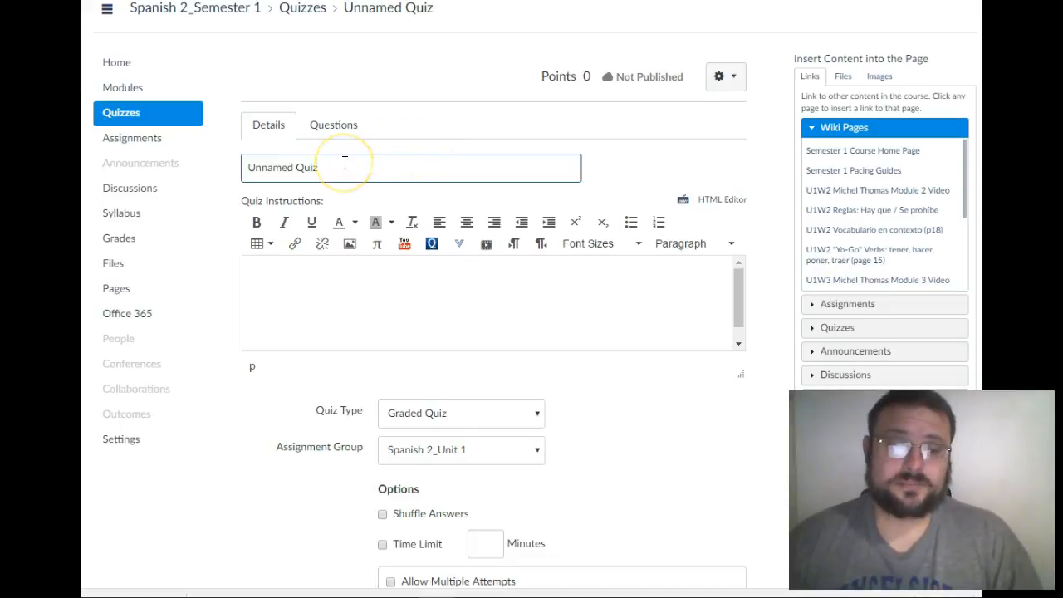
{"action": "left_click_drag", "start_coordinate": [344, 167], "coordinate": [239, 169]}
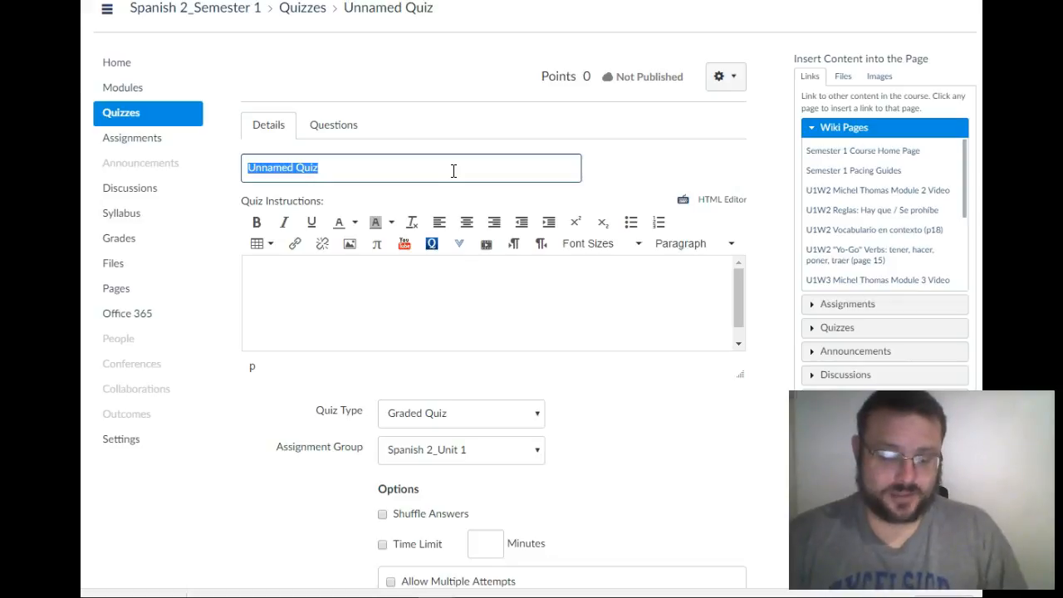
{"action": "type", "text": "Week 1"}
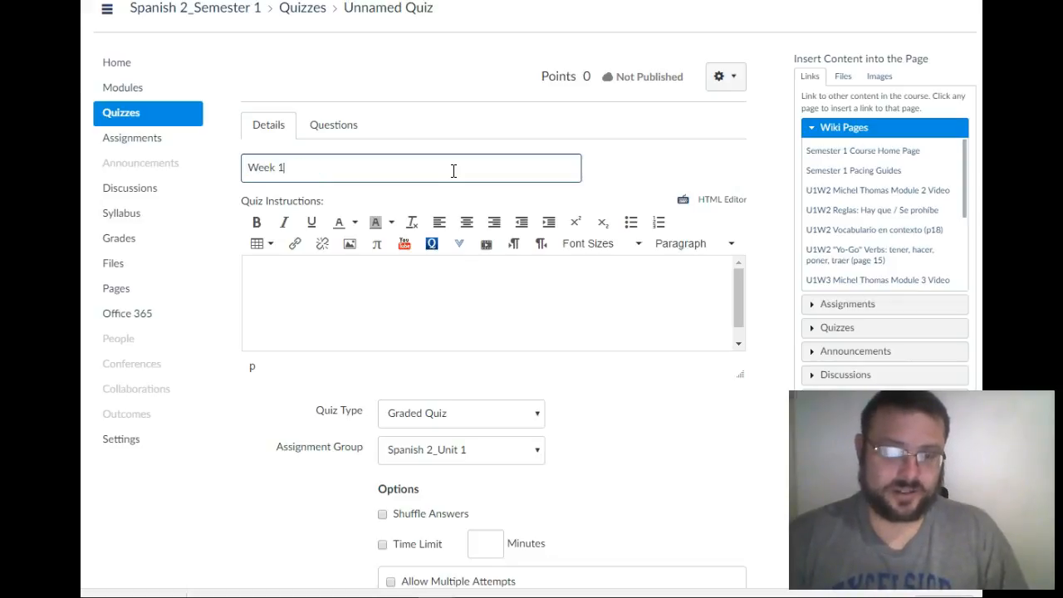
{"action": "type", "text": "Unit 1"}
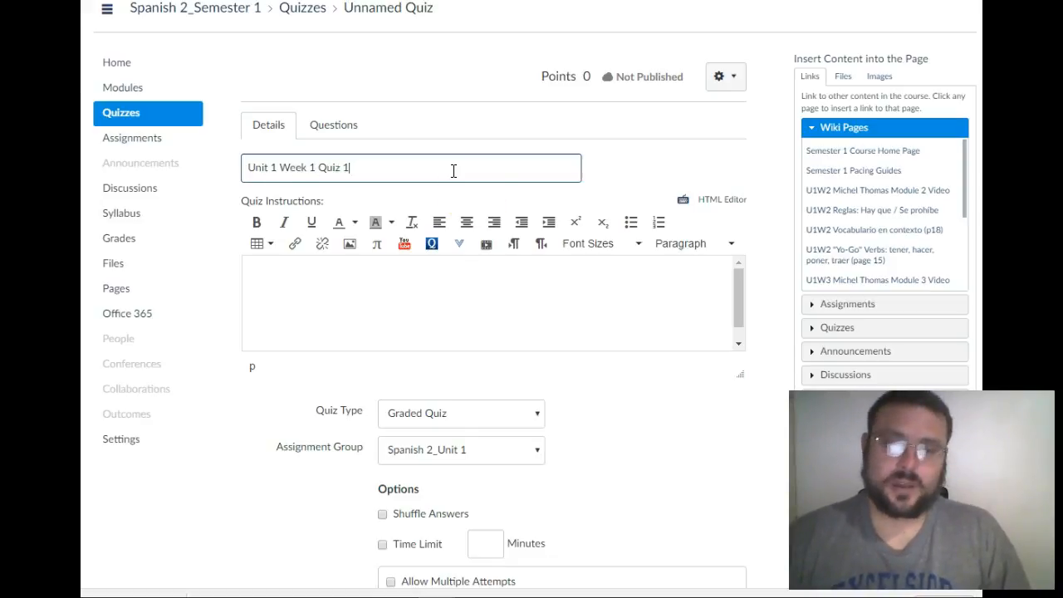
- Enable the quiz's time limit and set it to 30 minutes
{"action": "left_click", "coordinate": [520, 313]}
{"action": "scroll", "coordinate": [613, 380], "scroll_direction": "down", "scroll_amount": 3}
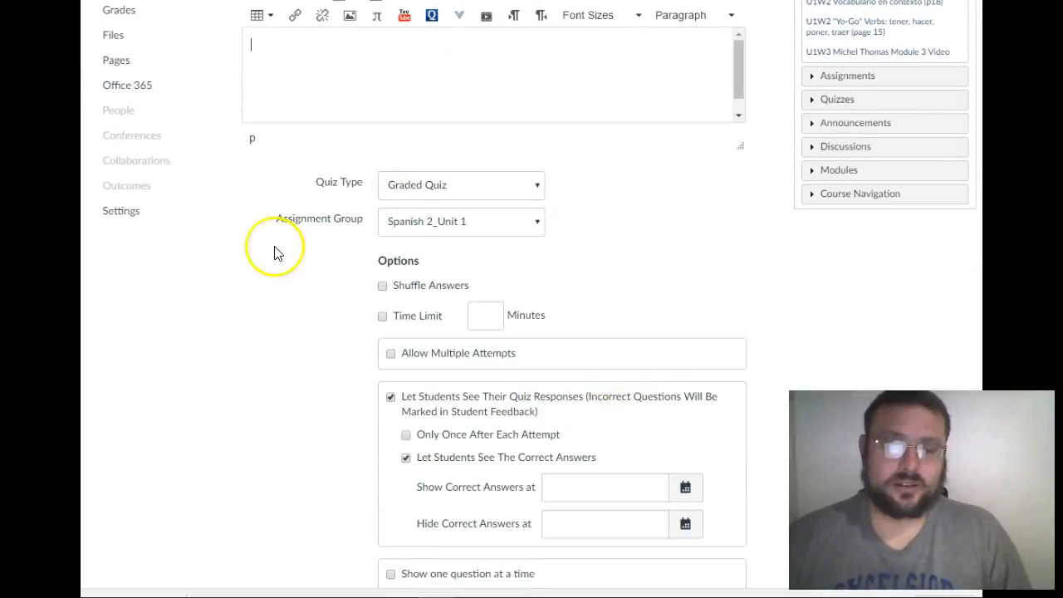
{"action": "left_click", "coordinate": [382, 286]}
{"action": "left_click", "coordinate": [382, 286]}
{"action": "left_click", "coordinate": [383, 317]}
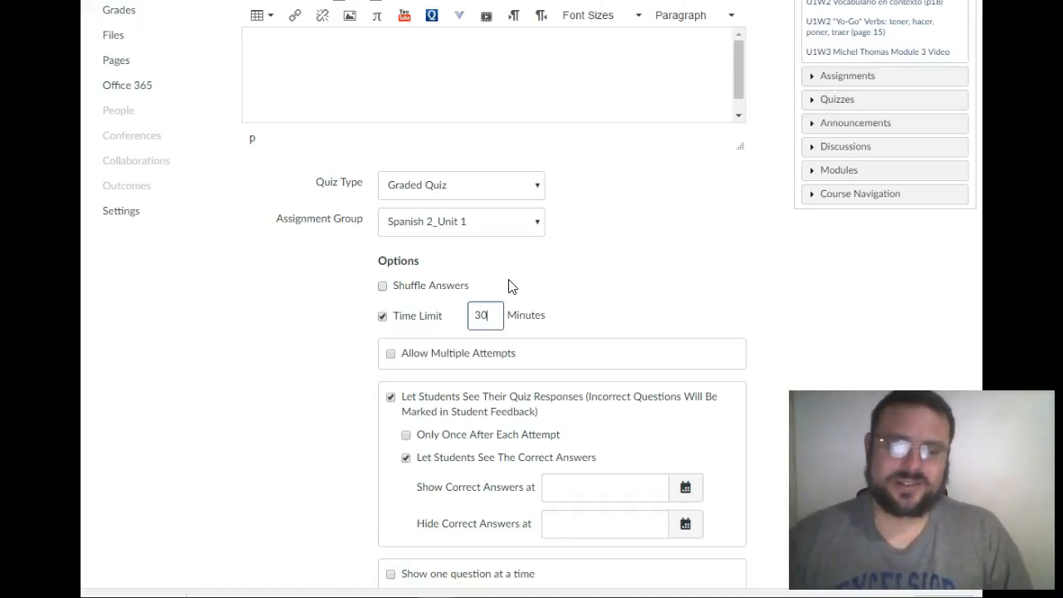
{"action": "left_click", "coordinate": [411, 319]}
- Allow multiple attempts on the quiz and limit the allowed attempts to 2
{"action": "left_click", "coordinate": [389, 354]}
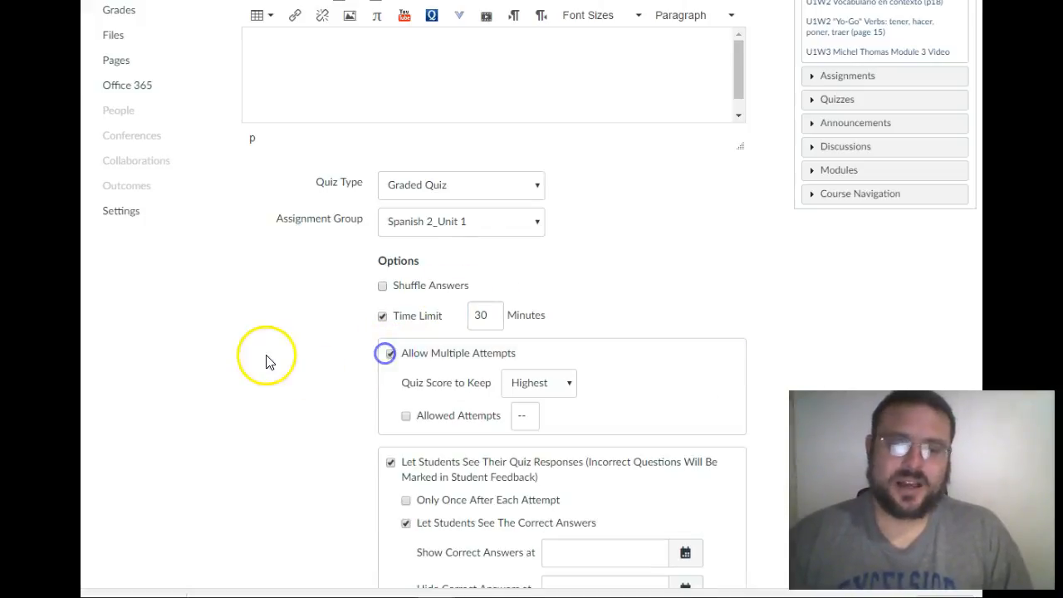
{"action": "left_click", "coordinate": [406, 416]}
{"action": "left_click", "coordinate": [525, 415]}
{"action": "type", "text": "2"}
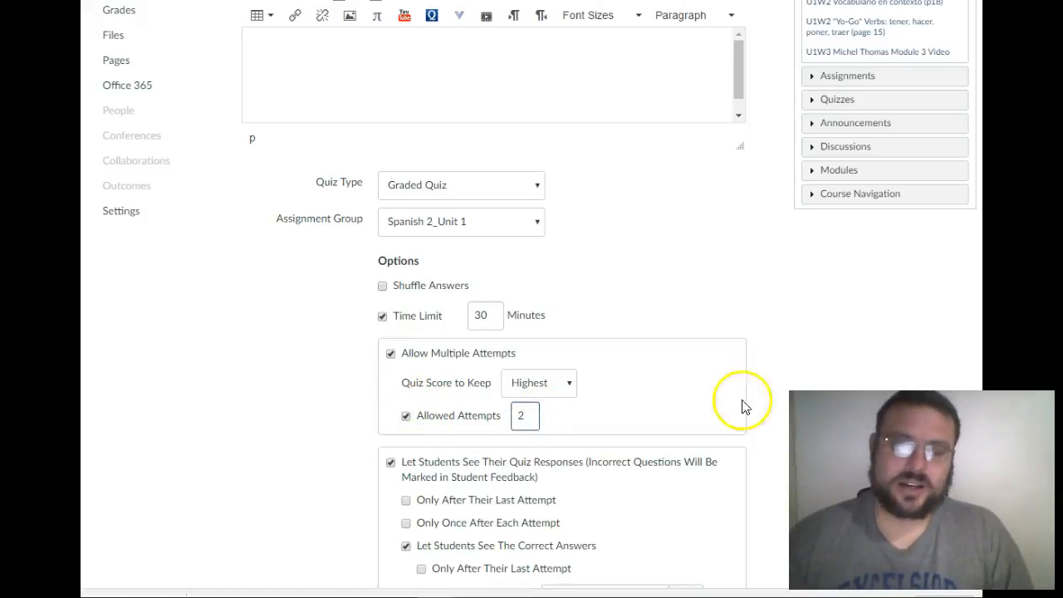
- Show one question at a time, without locking questions after answering
{"action": "scroll", "coordinate": [795, 388], "scroll_direction": "down", "scroll_amount": 1}
{"action": "scroll", "coordinate": [795, 388], "scroll_direction": "down", "scroll_amount": 2}
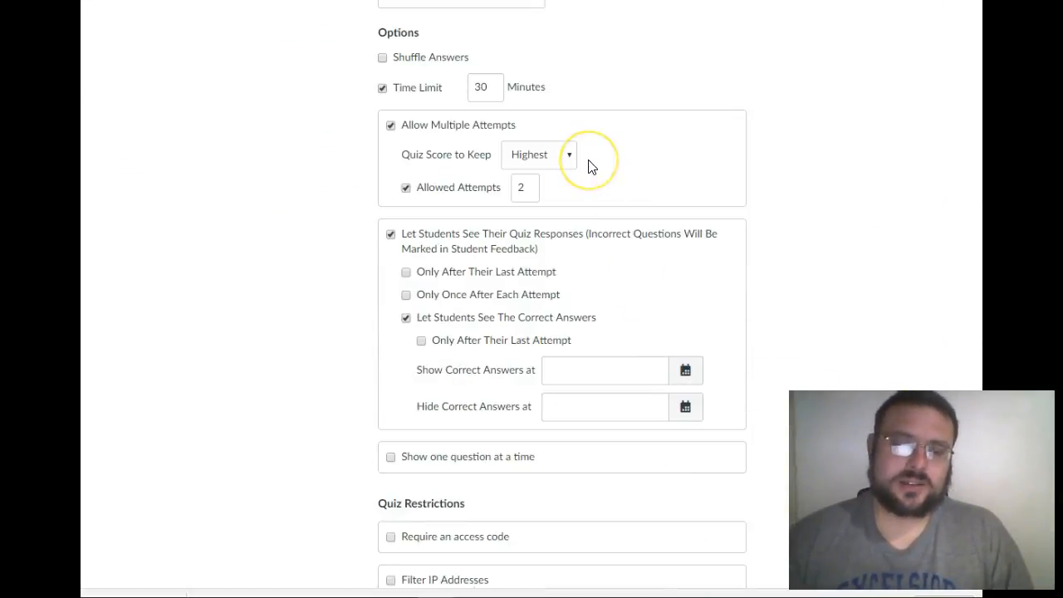
{"action": "scroll", "coordinate": [637, 169], "scroll_direction": "down", "scroll_amount": 2}
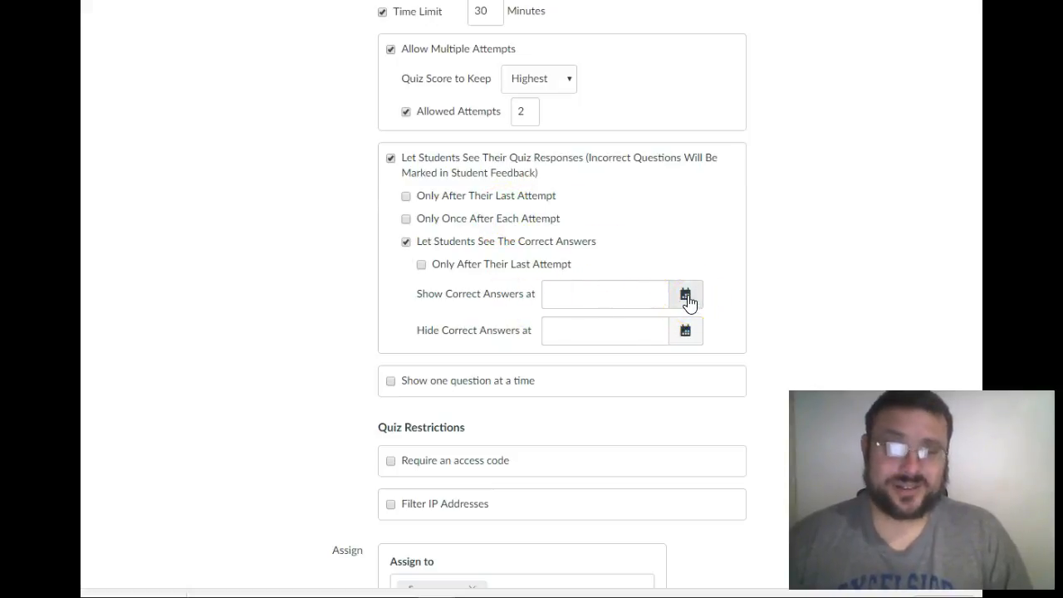
{"action": "scroll", "coordinate": [750, 299], "scroll_direction": "down", "scroll_amount": 2}
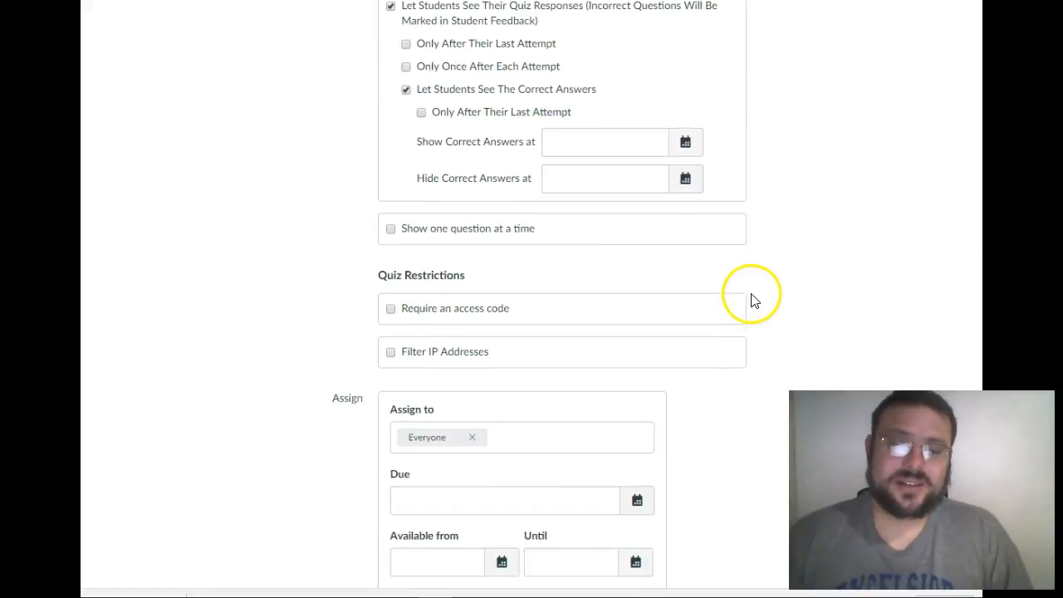
{"action": "left_click", "coordinate": [390, 230]}
{"action": "left_click", "coordinate": [404, 254]}
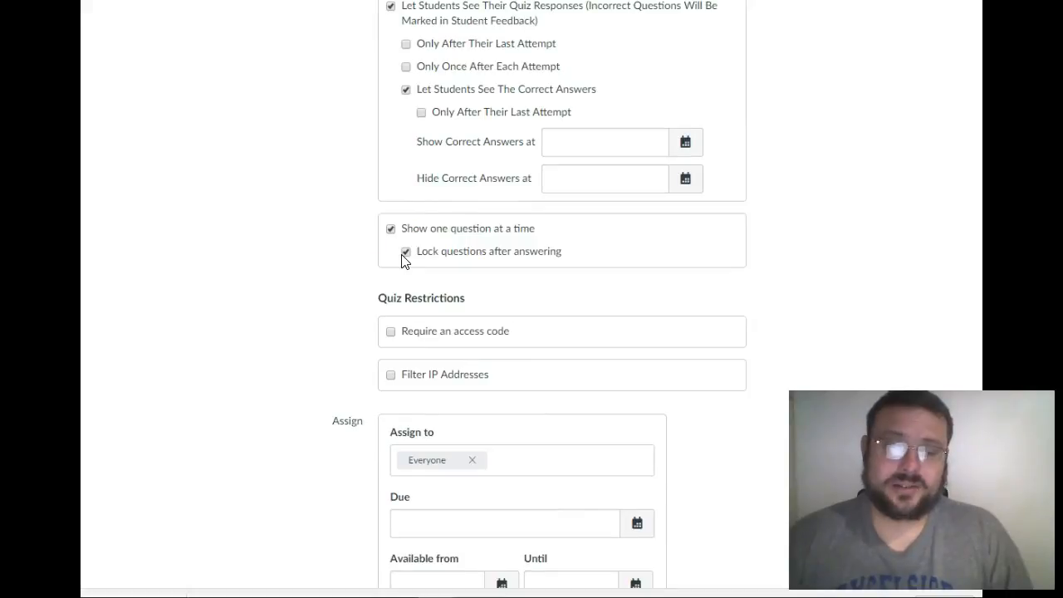
{"action": "left_click", "coordinate": [387, 260]}
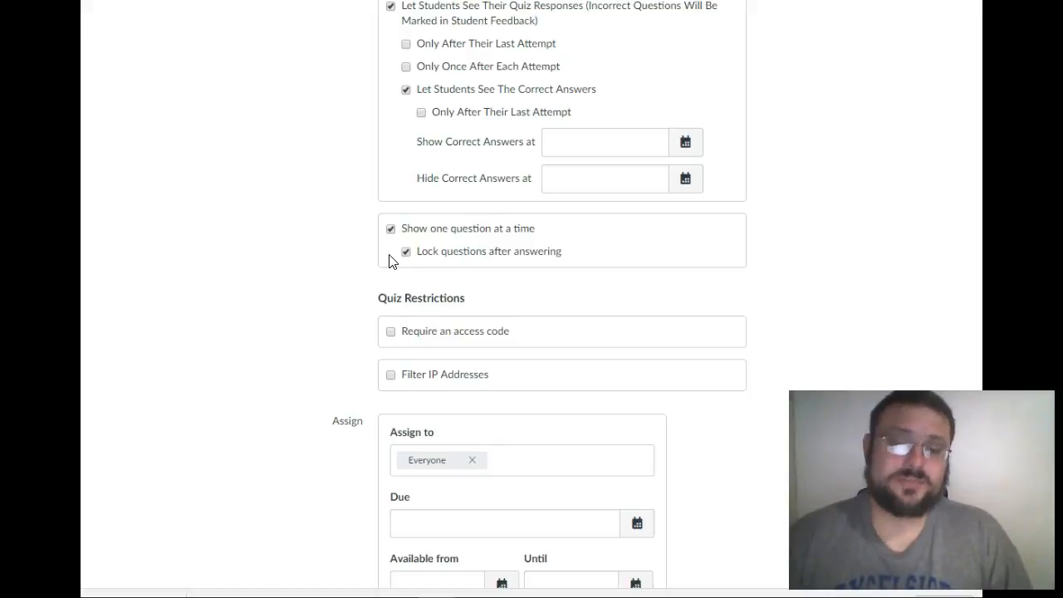
{"action": "left_click", "coordinate": [405, 255]}
{"action": "left_click", "coordinate": [406, 254]}
- Set the quiz's due date for everyone to Sep 10 at 11:59pm
{"action": "scroll", "coordinate": [271, 290], "scroll_direction": "down", "scroll_amount": 3}
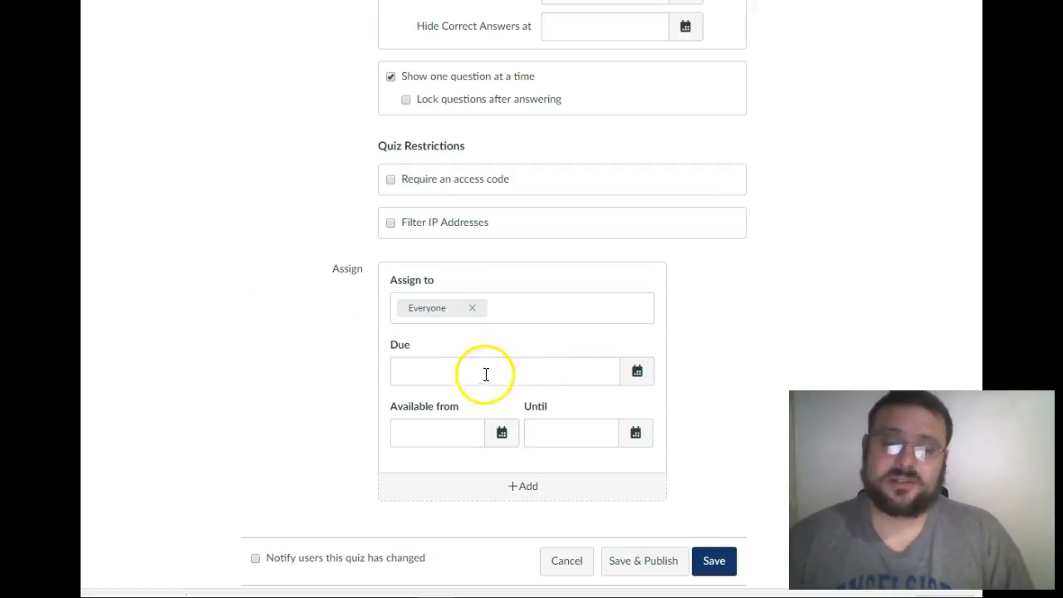
{"action": "left_click", "coordinate": [512, 371]}
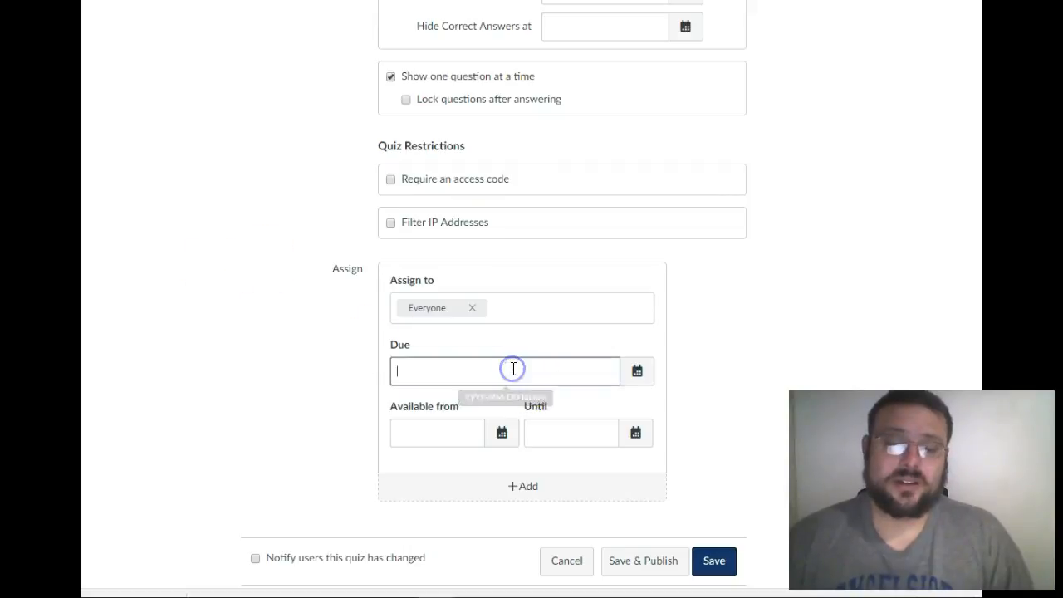
{"action": "left_click", "coordinate": [638, 374]}
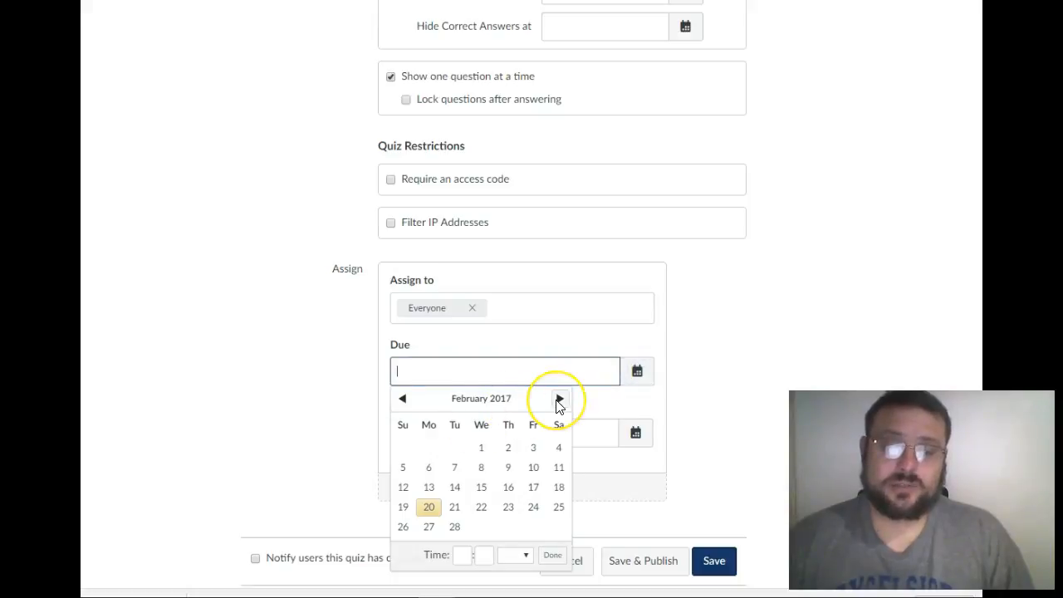
{"action": "type", "text": "Sept "}
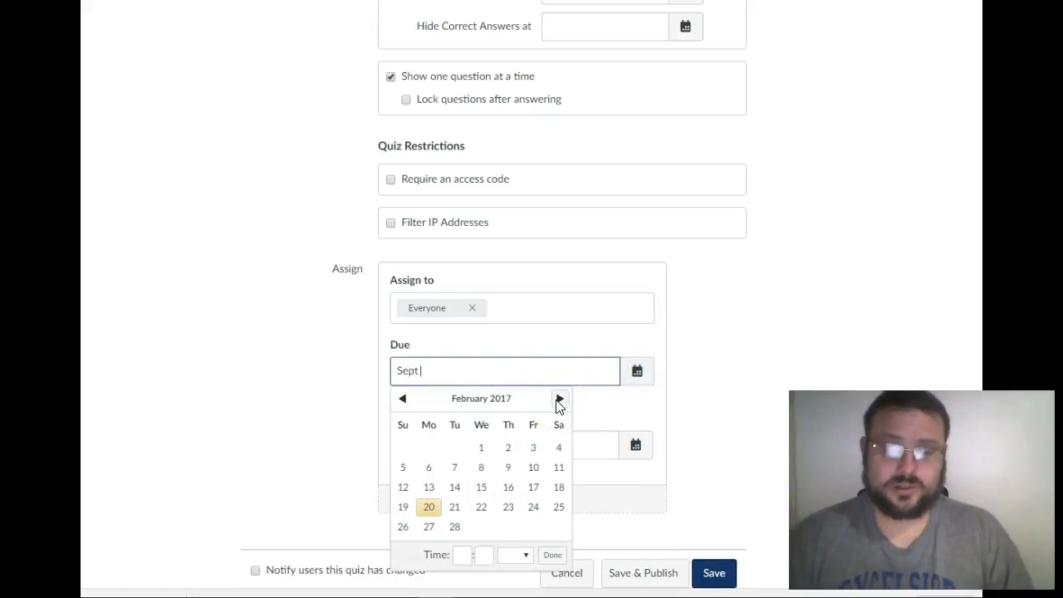
{"action": "type", "text": "10"}
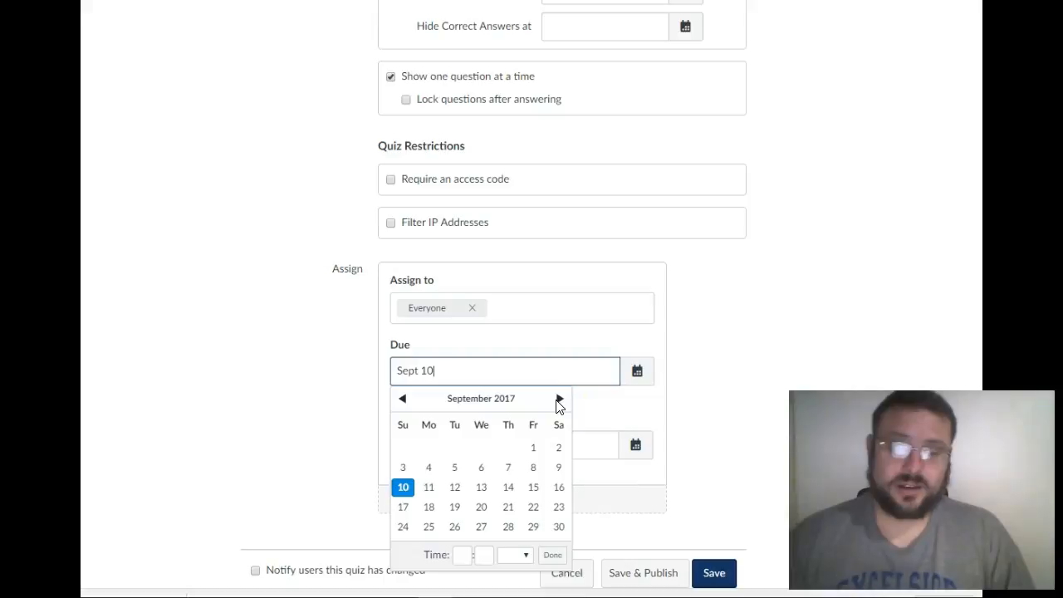
{"action": "left_click", "coordinate": [404, 487]}
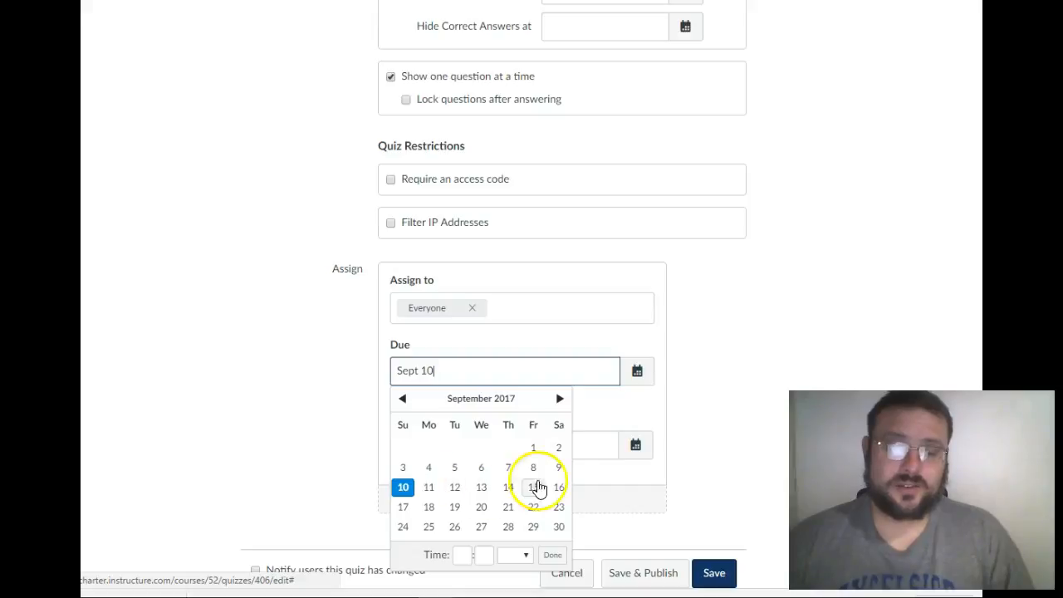
{"action": "left_click", "coordinate": [403, 490]}
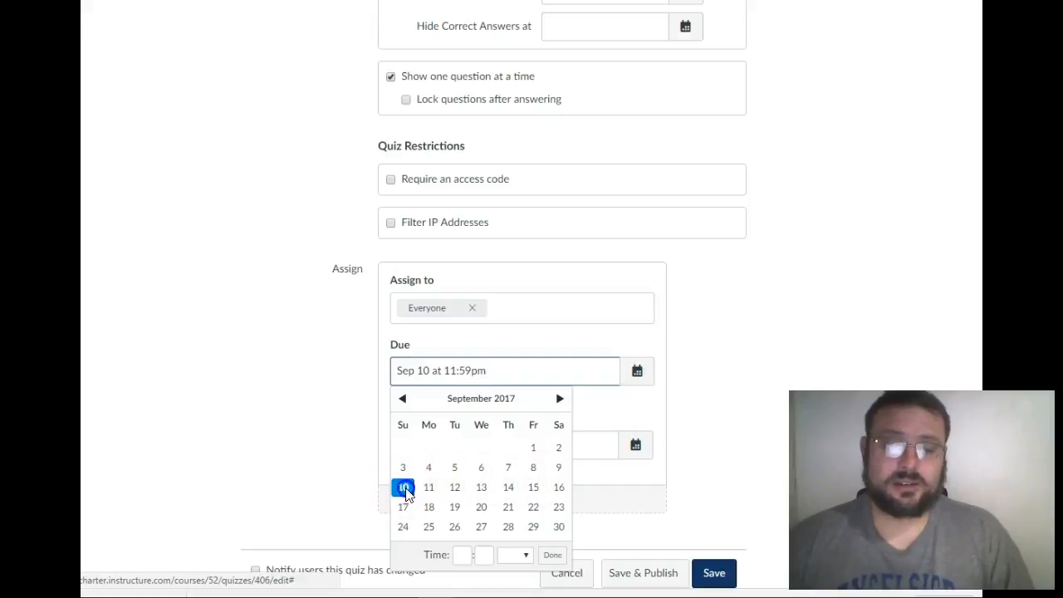
{"action": "left_click", "coordinate": [279, 435]}
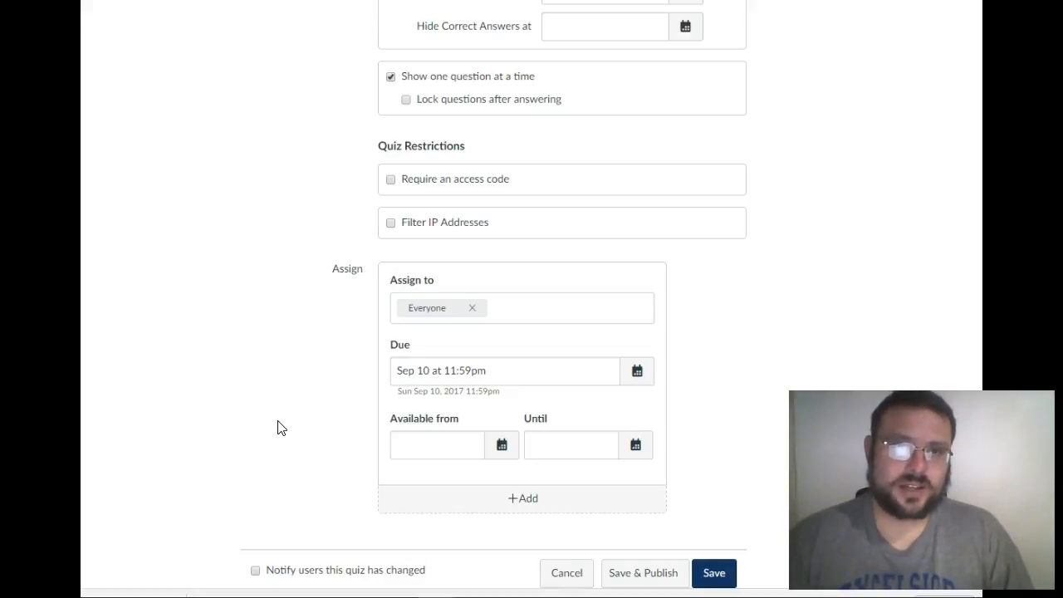
- Make the quiz available from Sep 4 at 12am
{"action": "left_click", "coordinate": [422, 446]}
{"action": "left_click", "coordinate": [493, 449]}
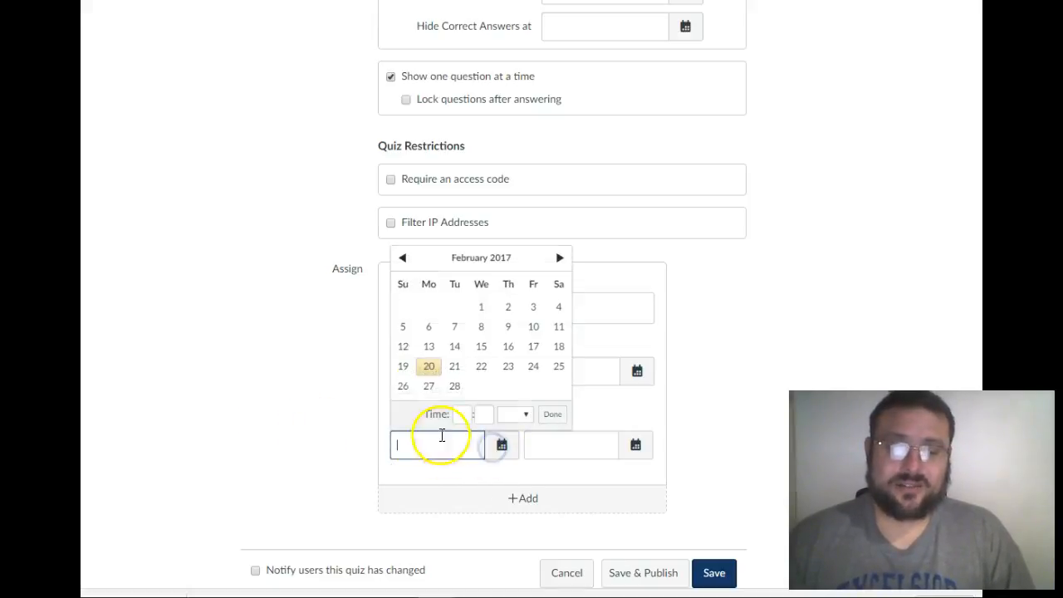
{"action": "type", "text": "Sept"}
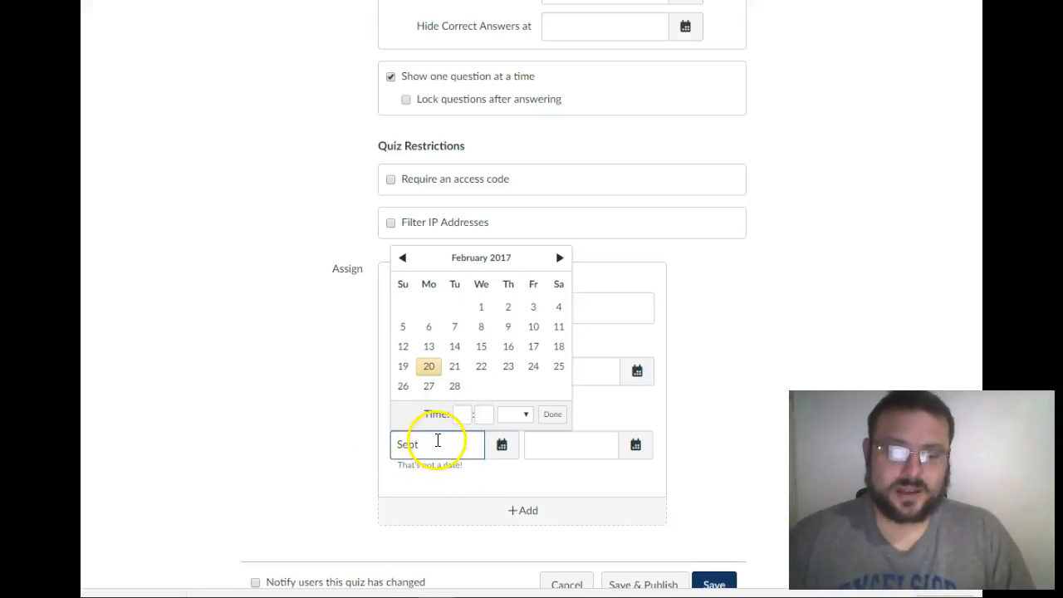
{"action": "type", "text": " 4"}
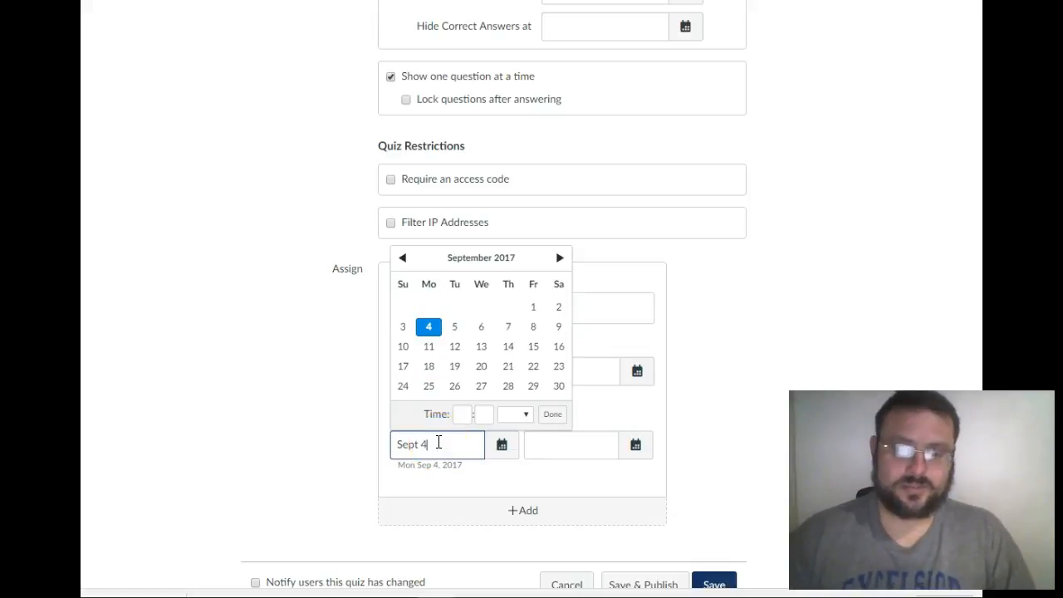
{"action": "left_click", "coordinate": [426, 328]}
{"action": "left_click", "coordinate": [457, 445]}
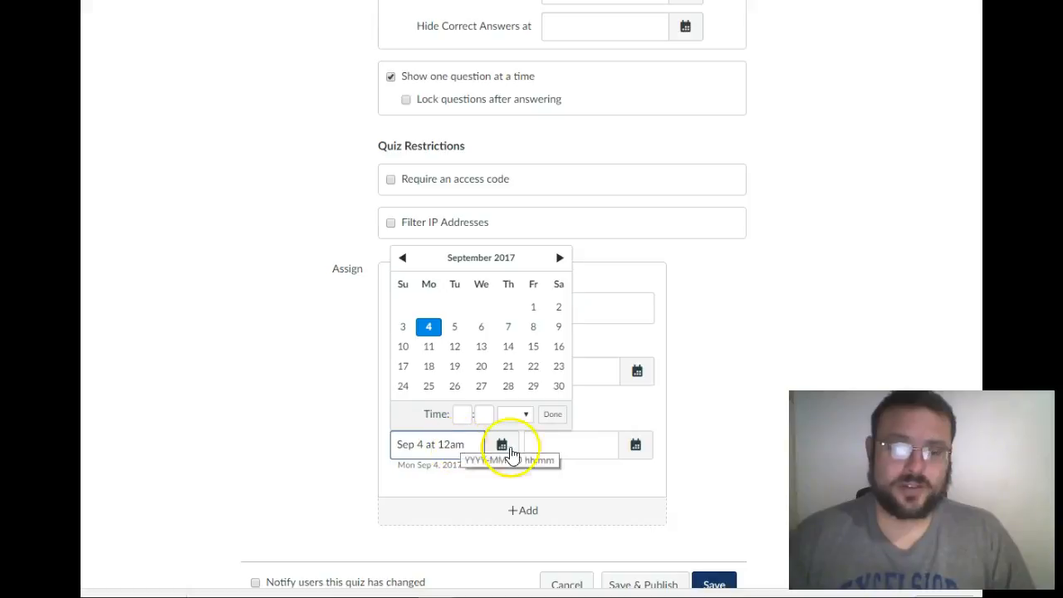
- Set the quiz's availability to end on Sep 10 at 11:59pm
{"action": "left_click", "coordinate": [540, 445]}
{"action": "type", "text": "Sept 10"}
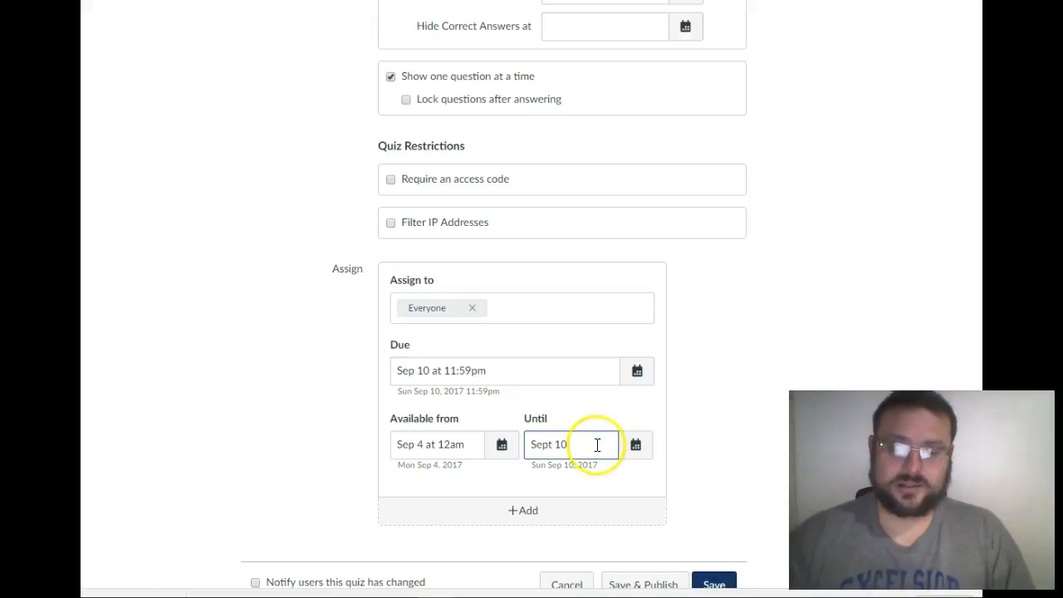
{"action": "left_click", "coordinate": [636, 444]}
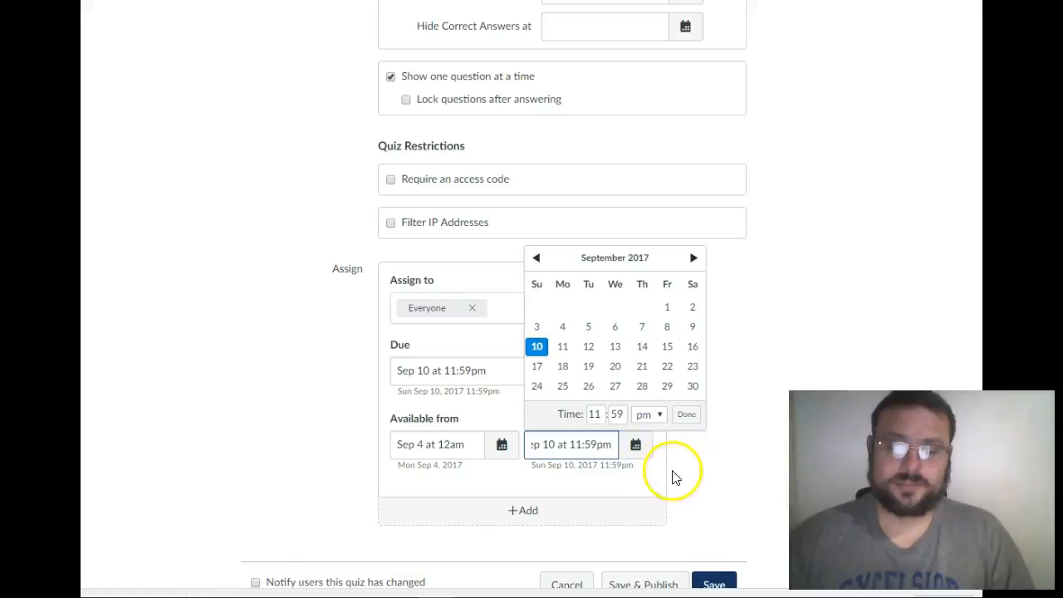
{"action": "left_click", "coordinate": [536, 346]}
{"action": "left_click", "coordinate": [761, 423]}
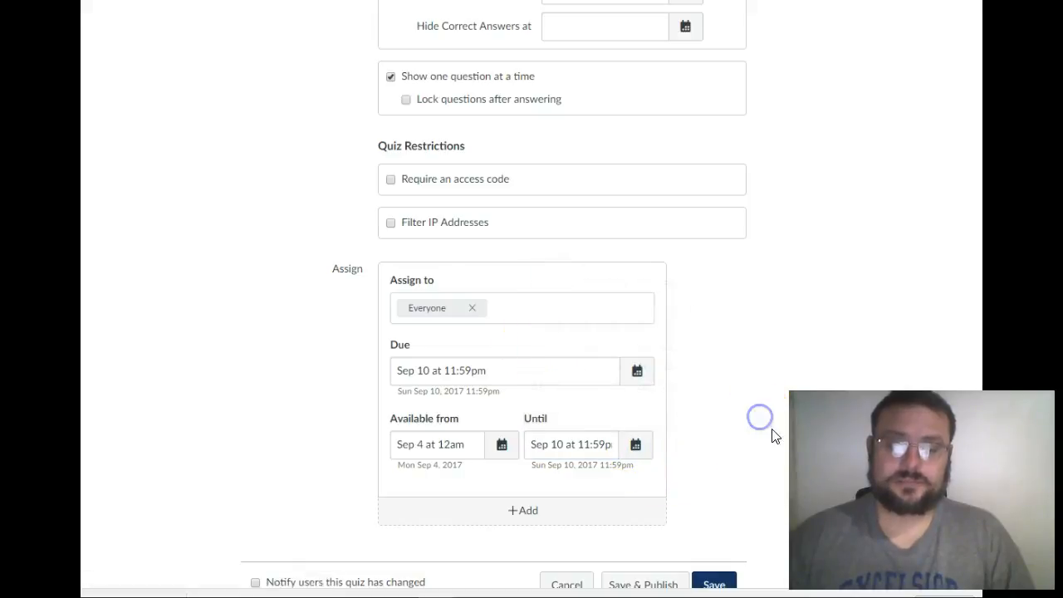
- Start a new question group in the quiz, named "Textbook for week 1 unit 1"
{"action": "scroll", "coordinate": [752, 488], "scroll_direction": "down", "scroll_amount": 1}
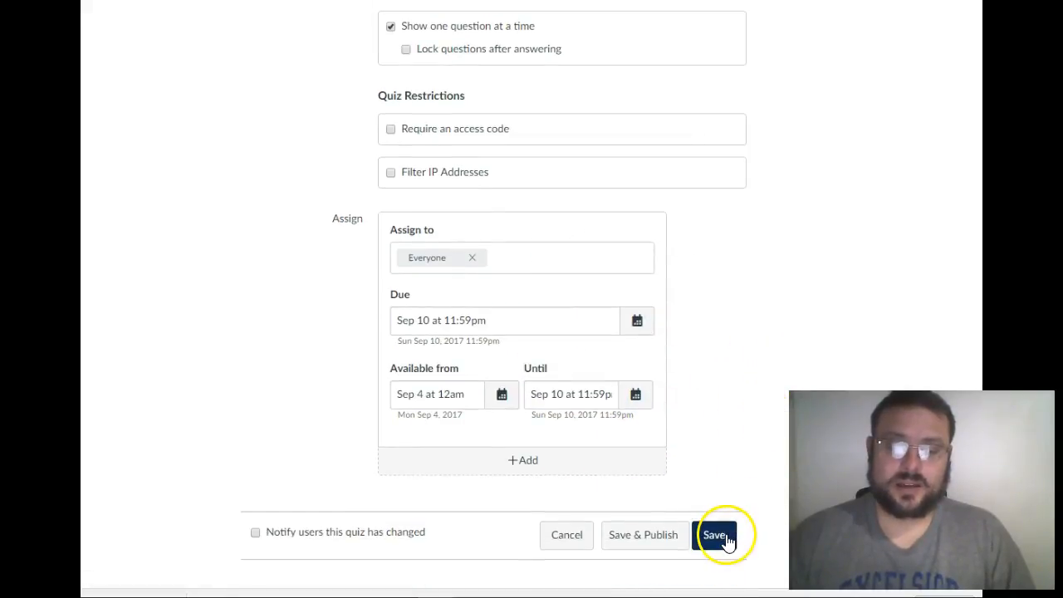
{"action": "scroll", "coordinate": [779, 441], "scroll_direction": "up", "scroll_amount": 10}
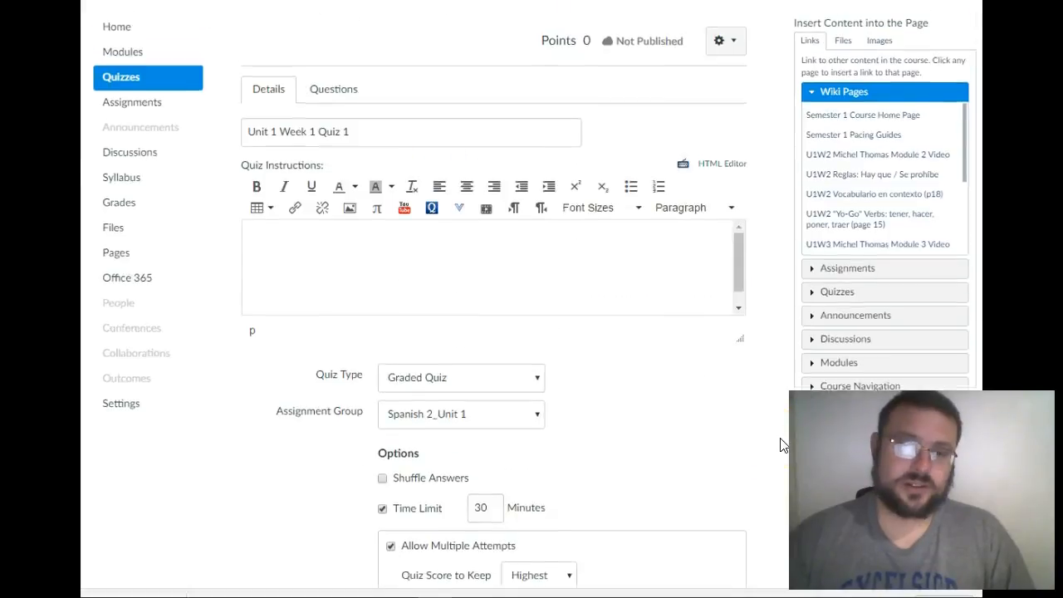
{"action": "left_click", "coordinate": [346, 126]}
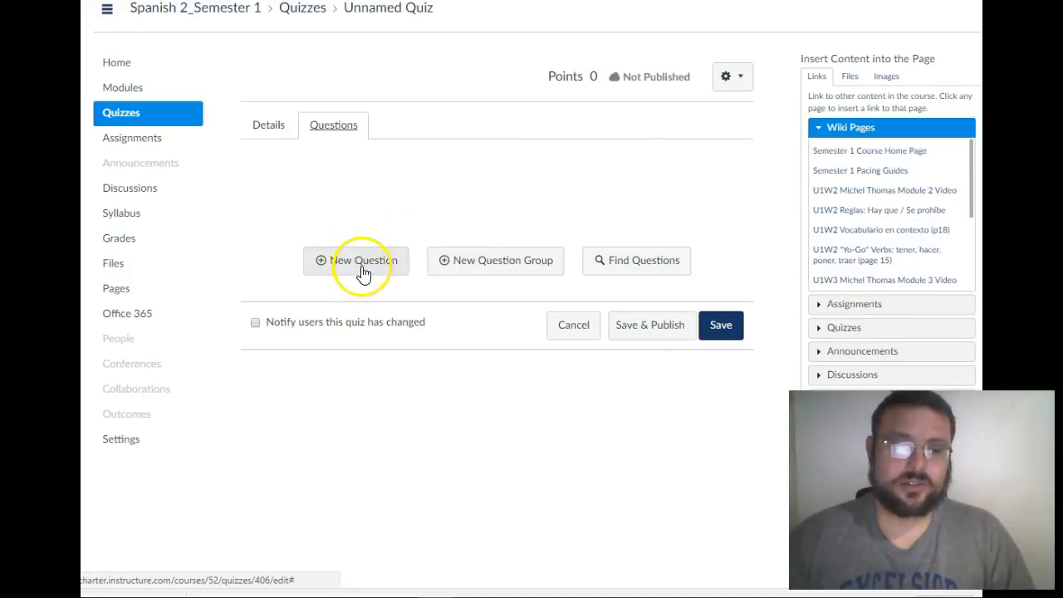
{"action": "left_click", "coordinate": [504, 264]}
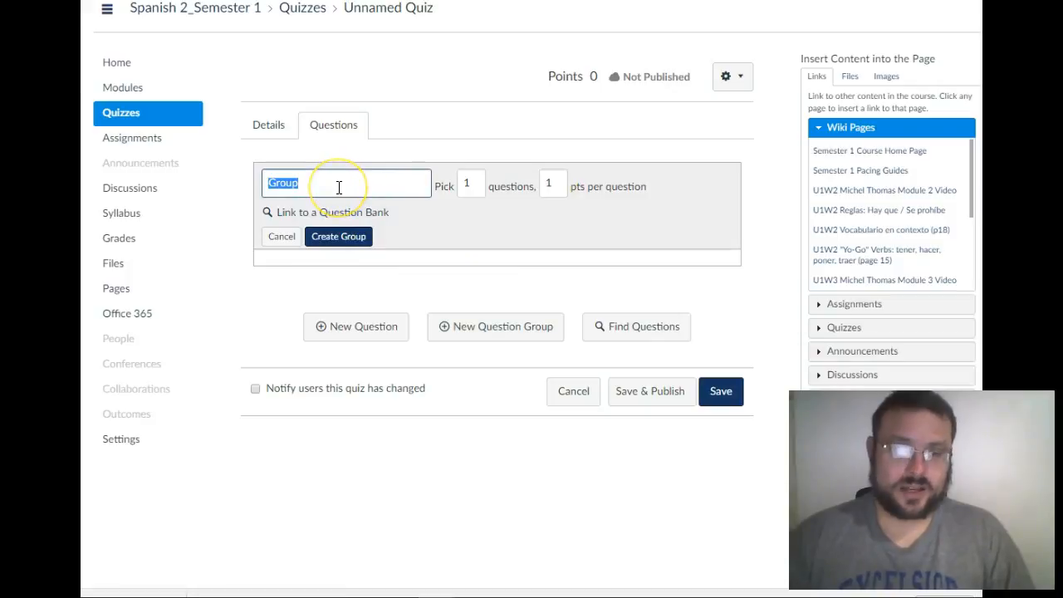
{"action": "type", "text": "Textboo"}
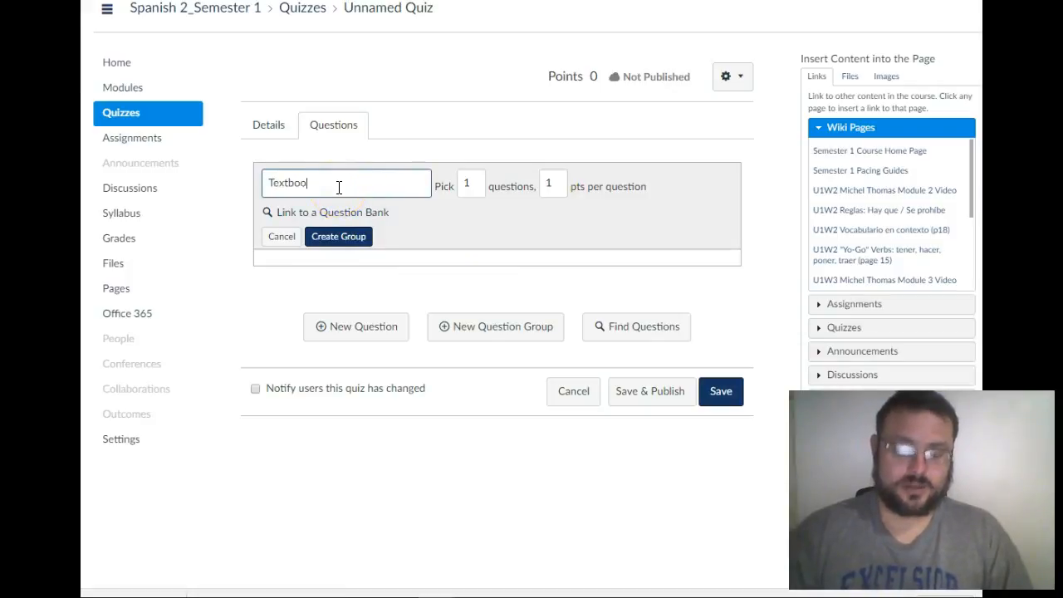
{"action": "type", "text": "k for week 1 unit 1"}
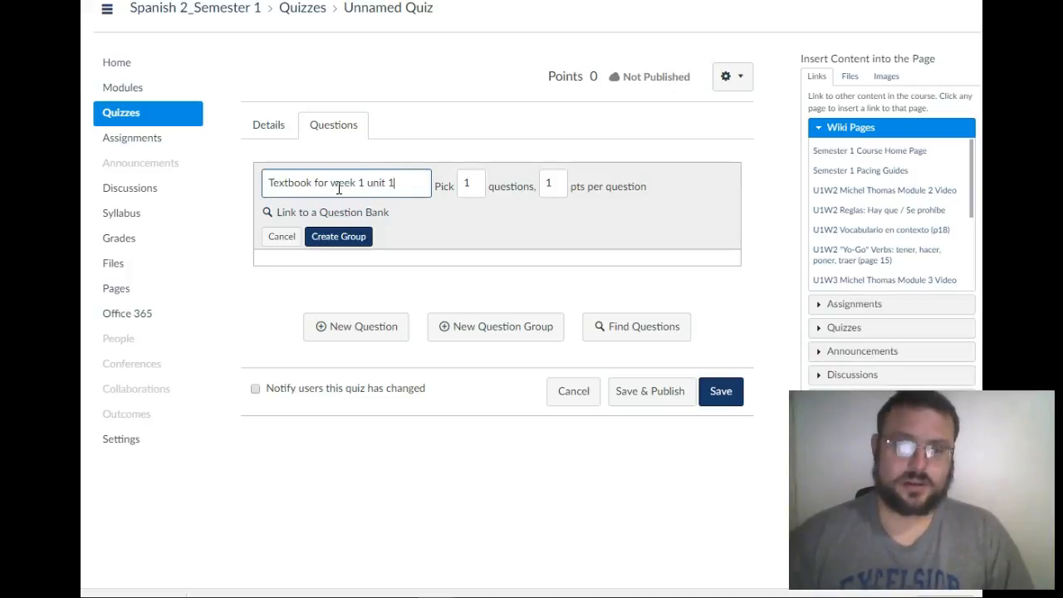
- Link the question group to the "Spanish 1 Week 1 Textbook vocab" question bank
{"action": "left_click", "coordinate": [374, 218]}
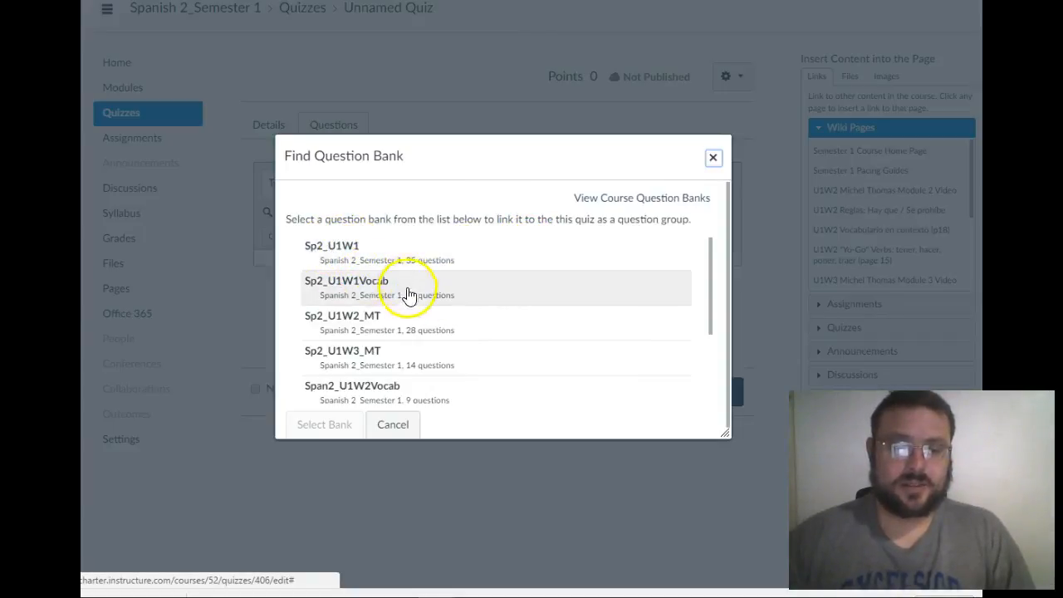
{"action": "scroll", "coordinate": [416, 325], "scroll_direction": "down", "scroll_amount": 3}
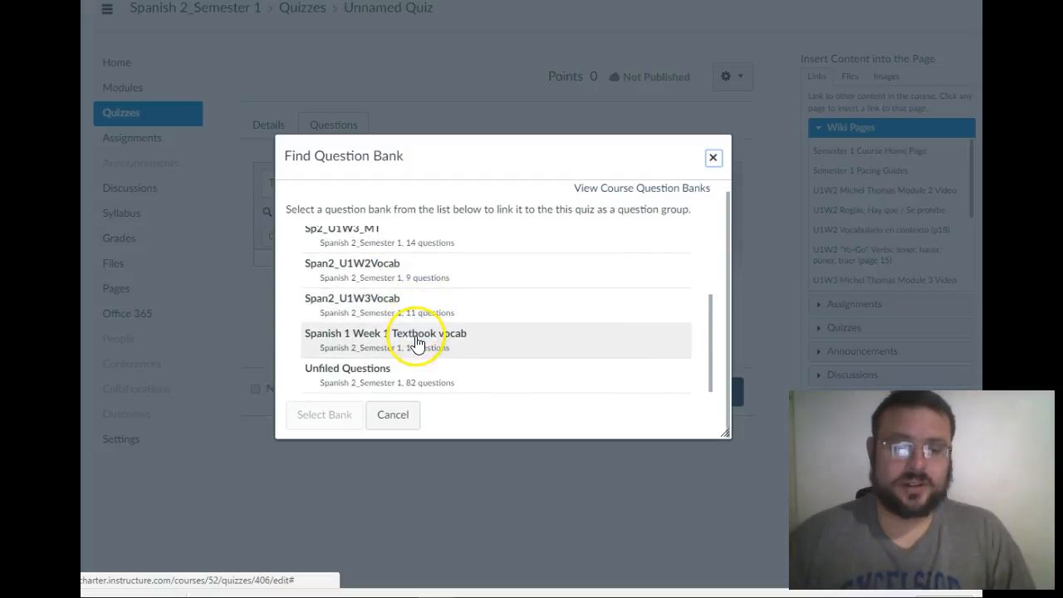
{"action": "left_click", "coordinate": [442, 346]}
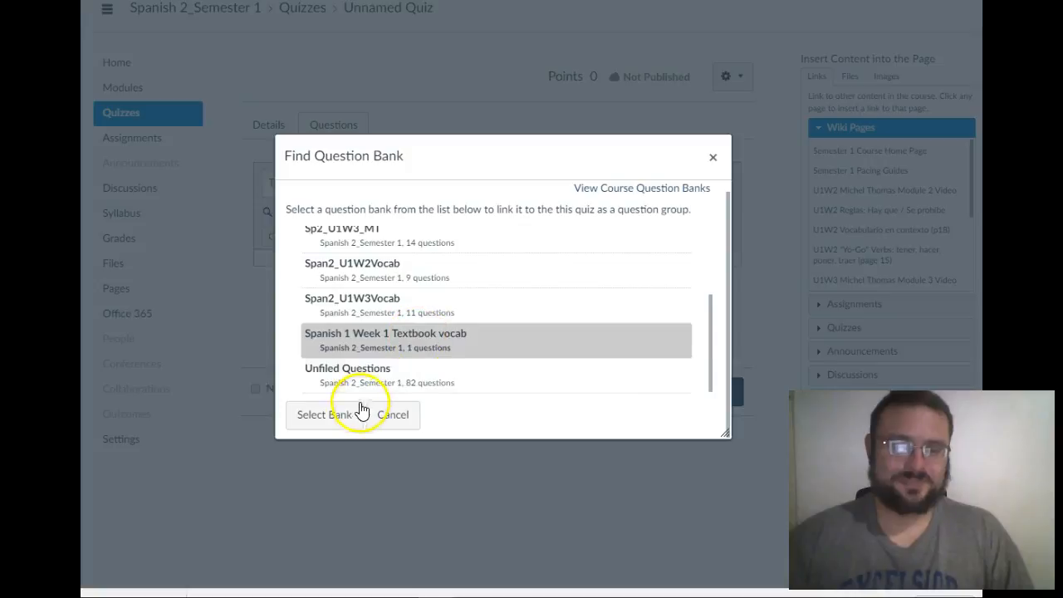
{"action": "left_click", "coordinate": [325, 415]}
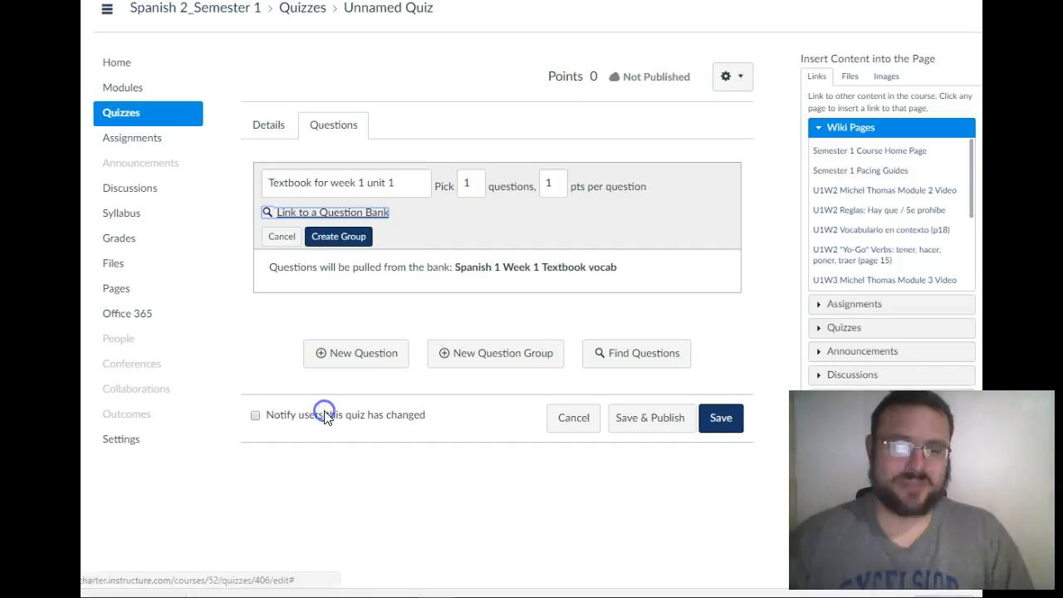
- Set the group to pick 1 question from the linked bank and create the group
{"action": "double_click", "coordinate": [469, 184]}
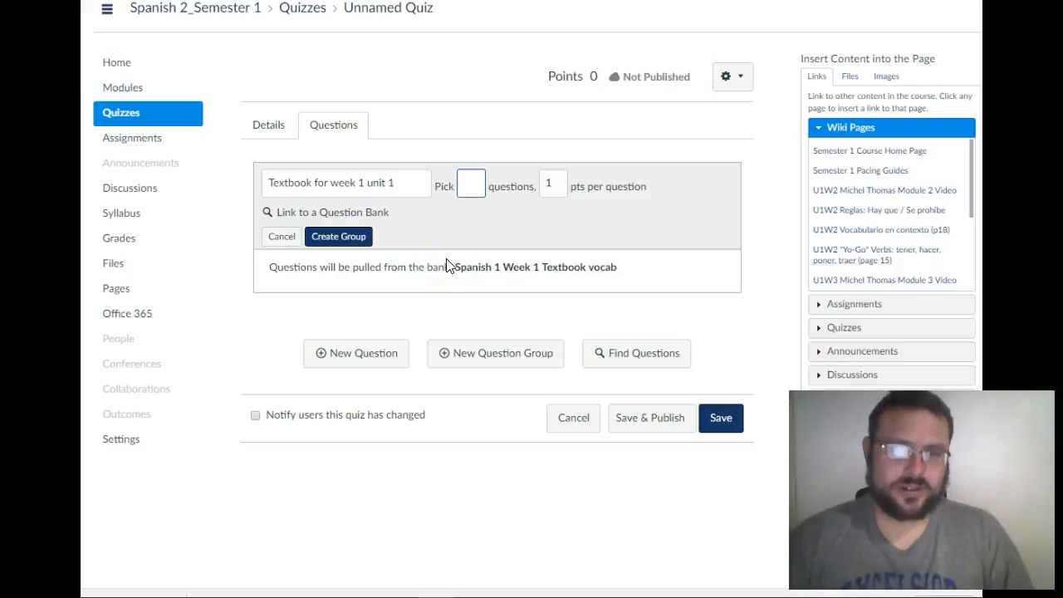
{"action": "type", "text": "1"}
{"action": "left_click", "coordinate": [438, 246]}
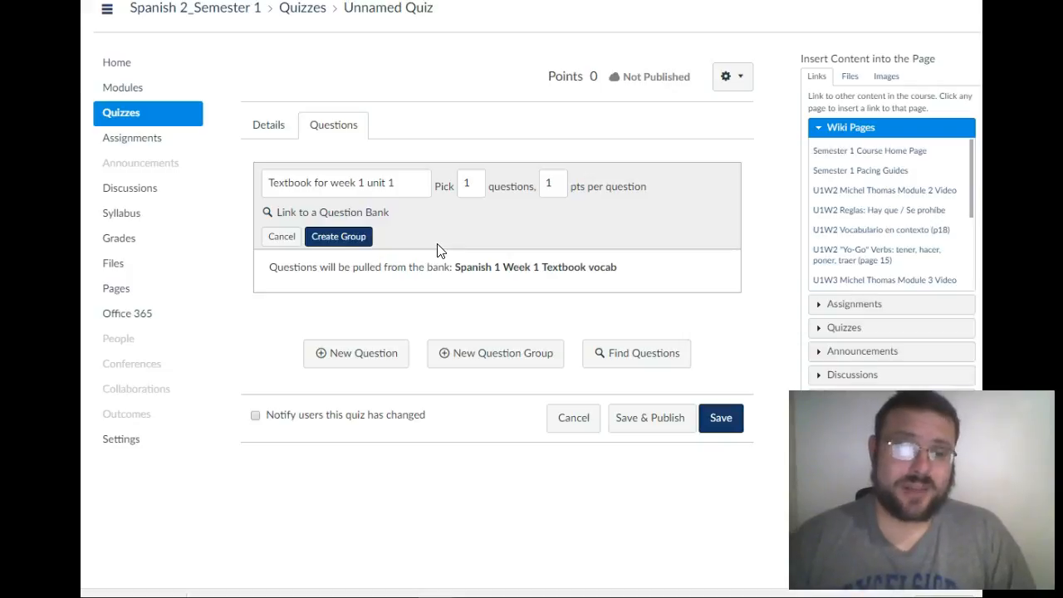
{"action": "left_click", "coordinate": [349, 237]}
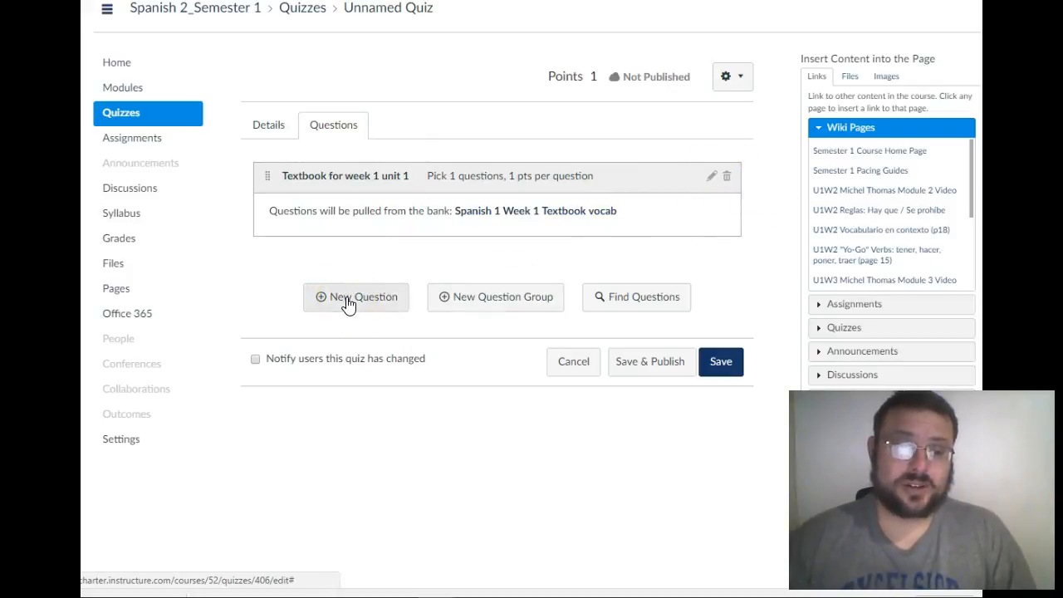
- Add a "Text (no question)" item to the quiz with the message "Write the answer..."
{"action": "left_click", "coordinate": [374, 294]}
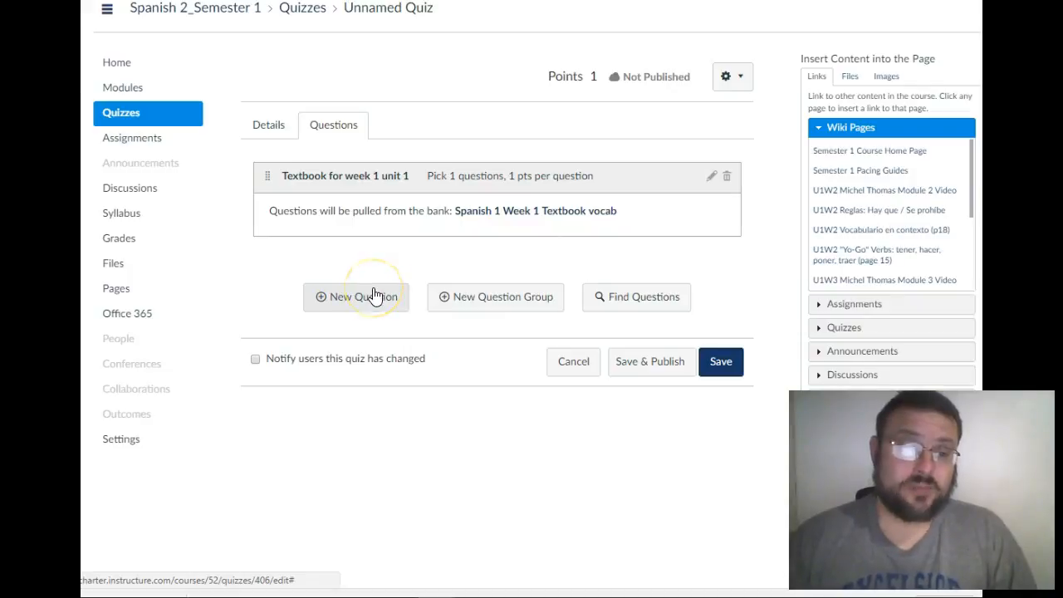
{"action": "left_click", "coordinate": [371, 297]}
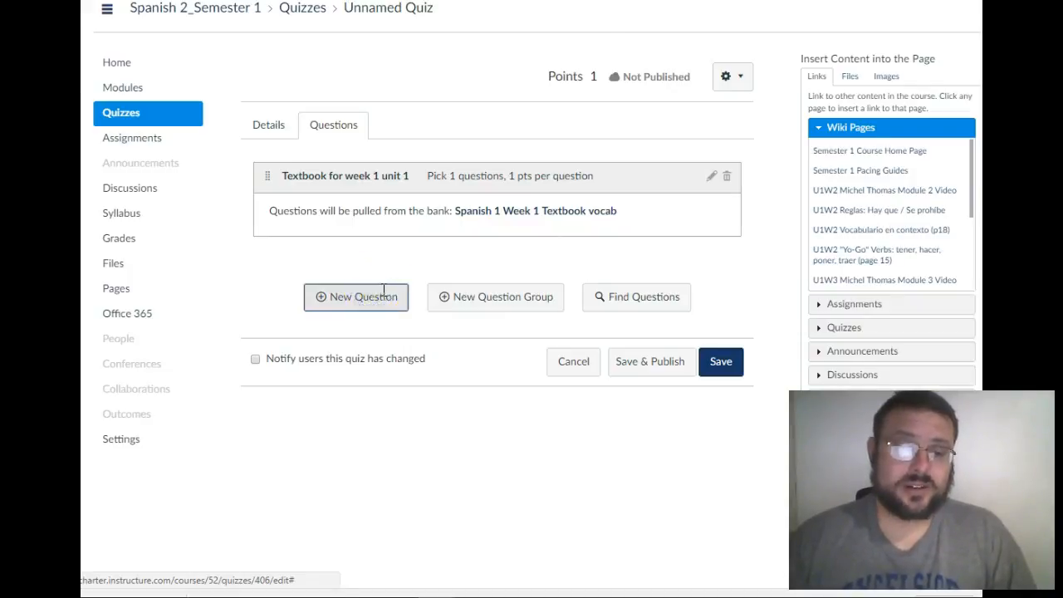
{"action": "scroll", "coordinate": [453, 140], "scroll_direction": "up", "scroll_amount": 2}
{"action": "left_click", "coordinate": [436, 173]}
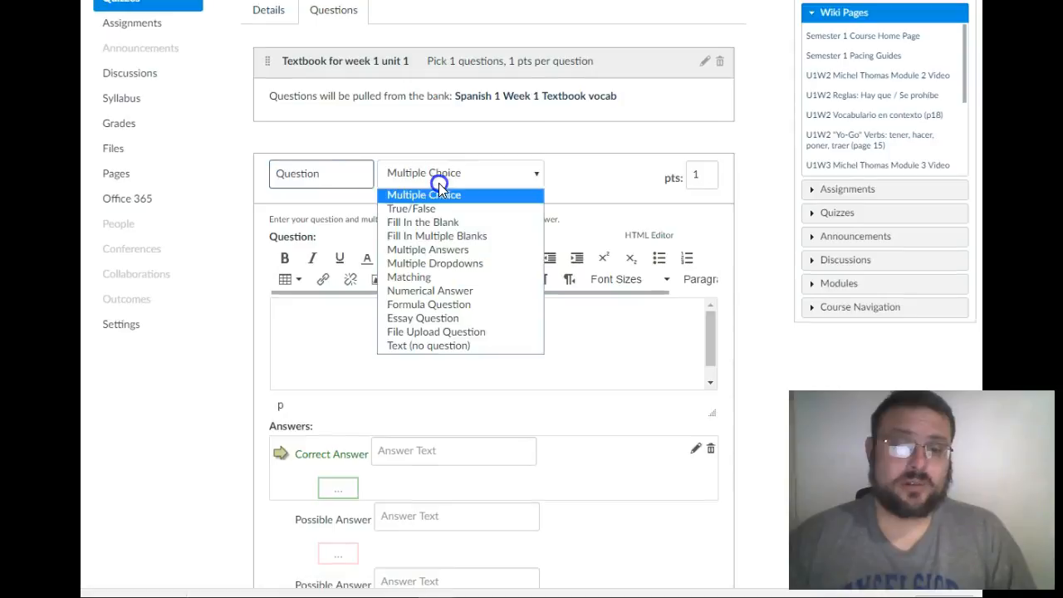
{"action": "left_click", "coordinate": [435, 344]}
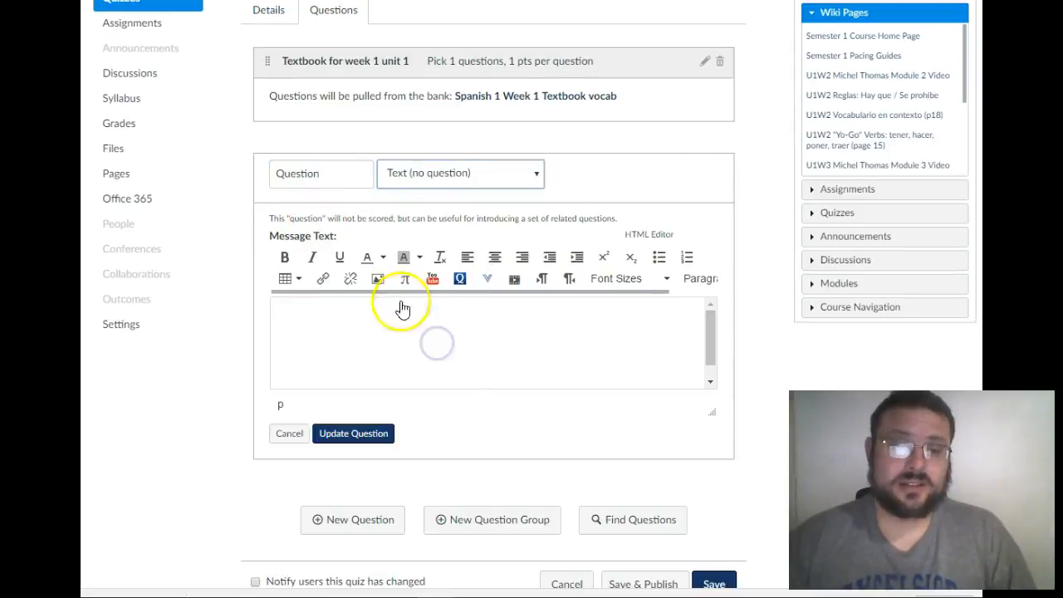
{"action": "type", "text": "Write the answ"}
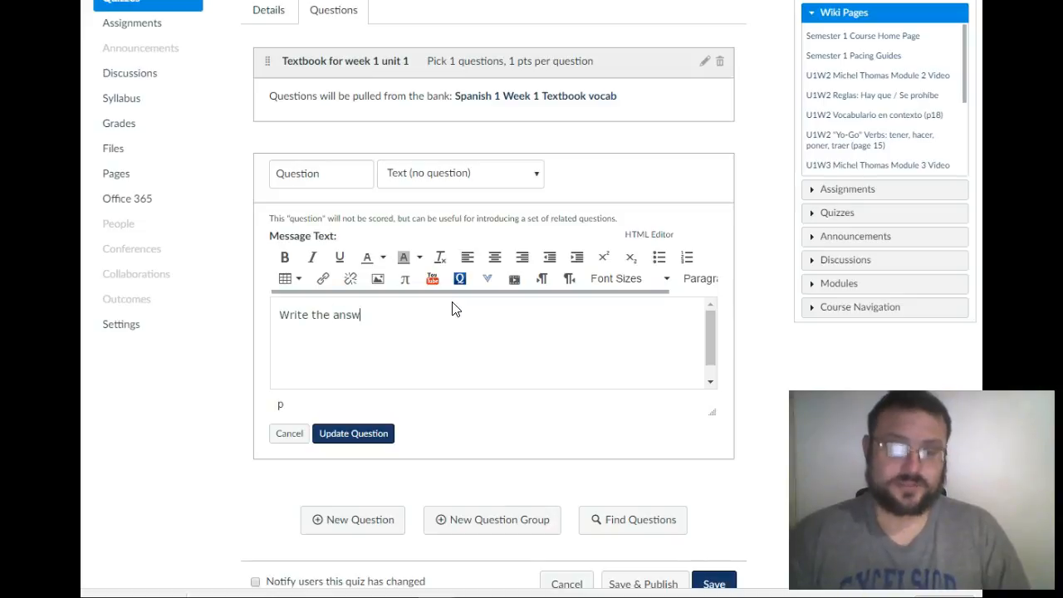
{"action": "type", "text": "er..."}
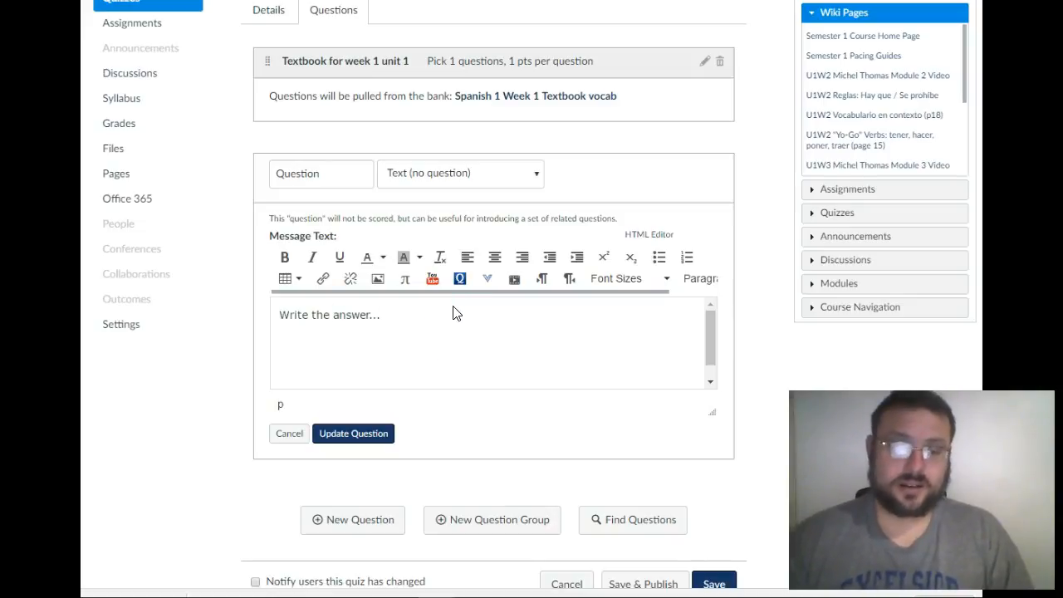
{"action": "scroll", "coordinate": [472, 347], "scroll_direction": "down", "scroll_amount": 1}
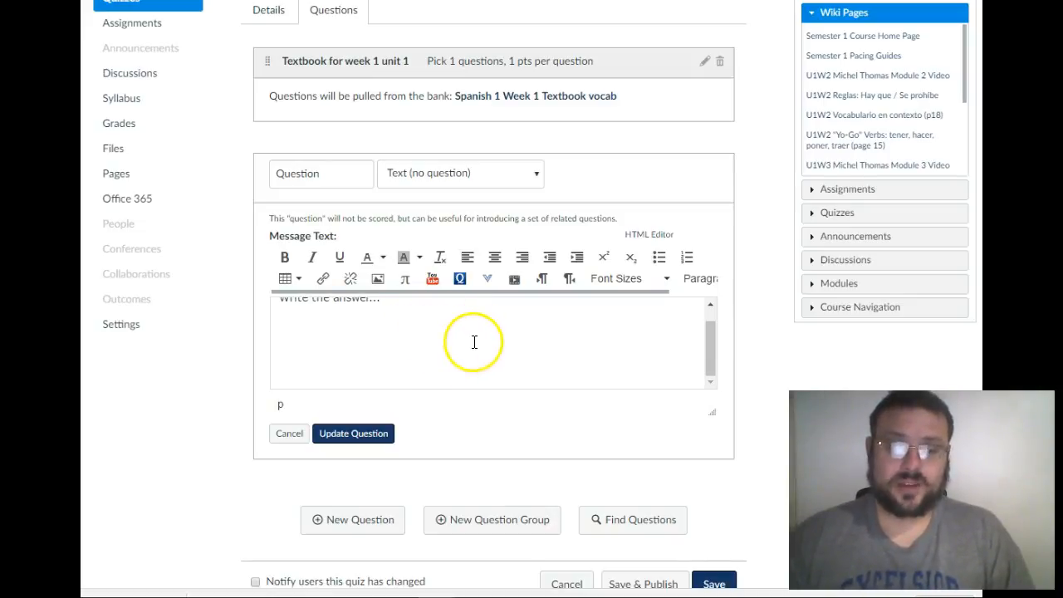
{"action": "left_click", "coordinate": [356, 434]}
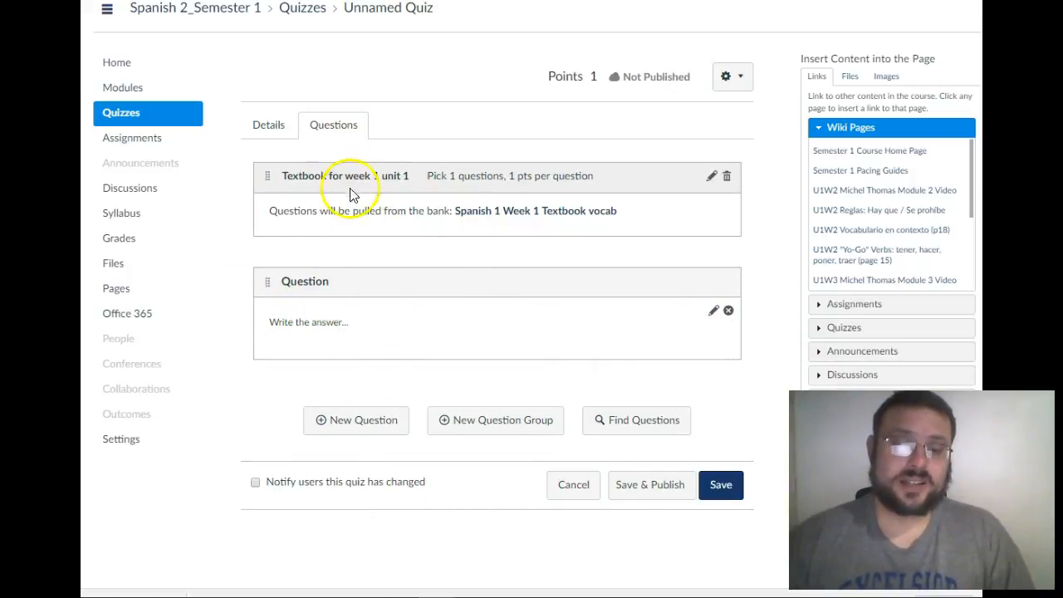
- Open the group's linked question bank and examine the answer and comment fields of its matching question
{"action": "left_click", "coordinate": [525, 213]}
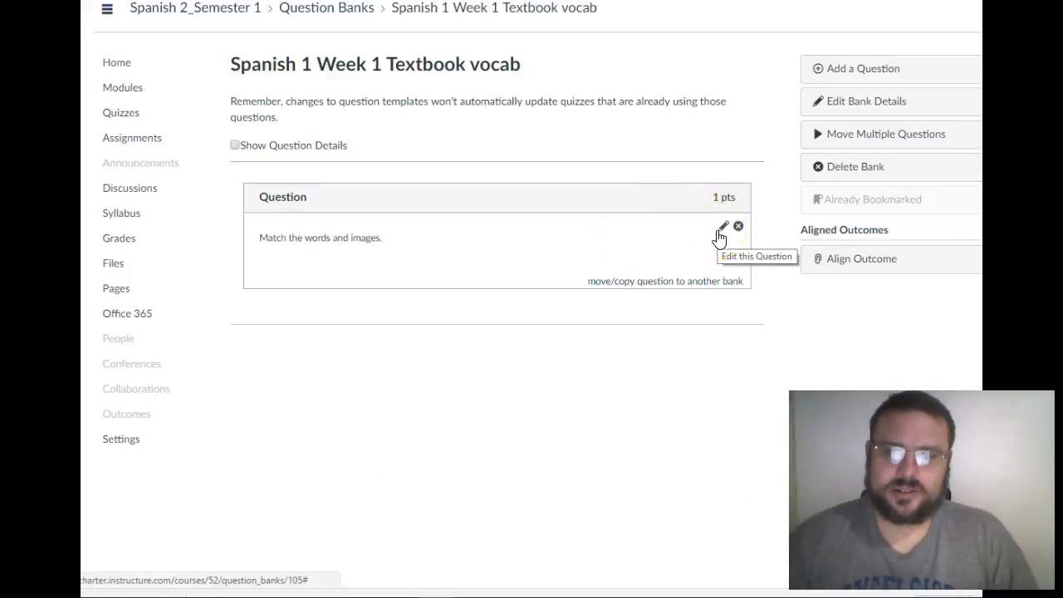
{"action": "left_click", "coordinate": [719, 231]}
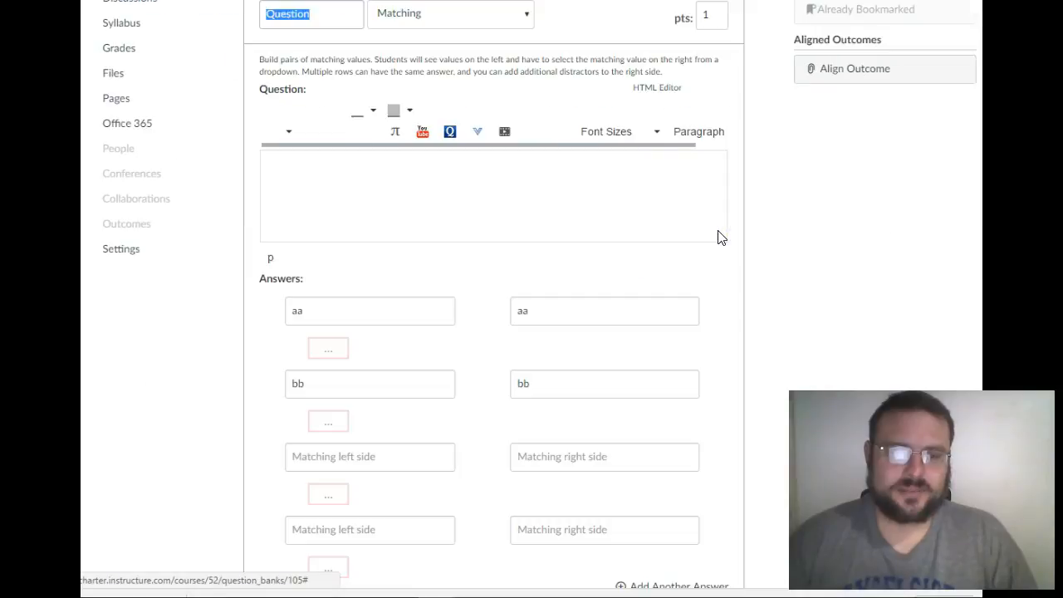
{"action": "scroll", "coordinate": [530, 226], "scroll_direction": "down", "scroll_amount": 1}
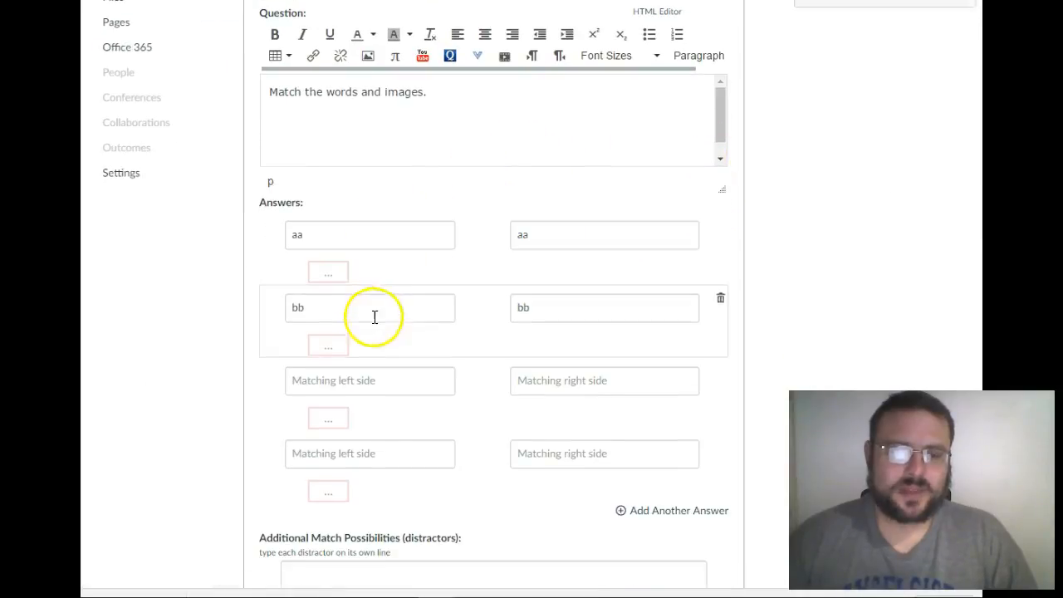
{"action": "left_click", "coordinate": [330, 274]}
{"action": "left_click", "coordinate": [437, 384]}
{"action": "left_click", "coordinate": [677, 480]}
{"action": "scroll", "coordinate": [706, 301], "scroll_direction": "down", "scroll_amount": 2}
{"action": "scroll", "coordinate": [572, 297], "scroll_direction": "up", "scroll_amount": 4}
{"action": "scroll", "coordinate": [421, 325], "scroll_direction": "down", "scroll_amount": 4}
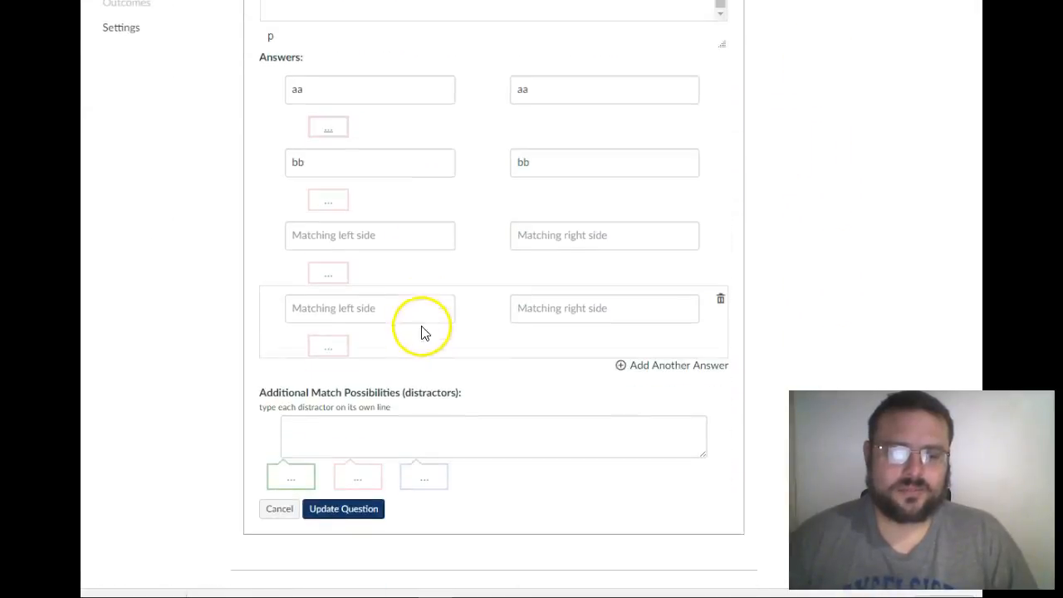
{"action": "left_click", "coordinate": [357, 508]}
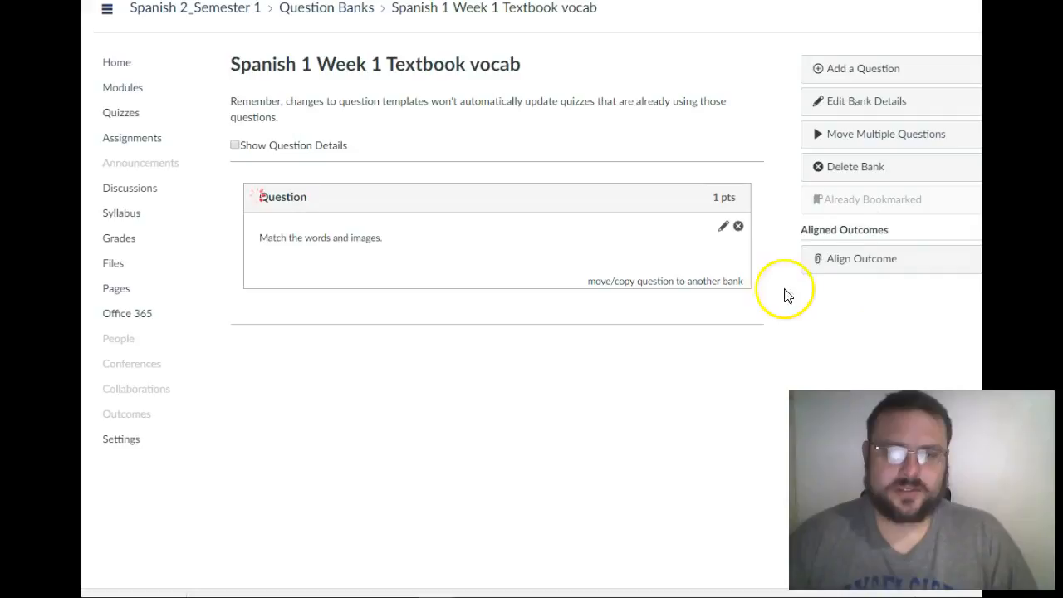
- Draft a multiple choice bank question "dog =" with correct answer perro and the wrong answers gato, pato and caballo
{"action": "left_click", "coordinate": [870, 69]}
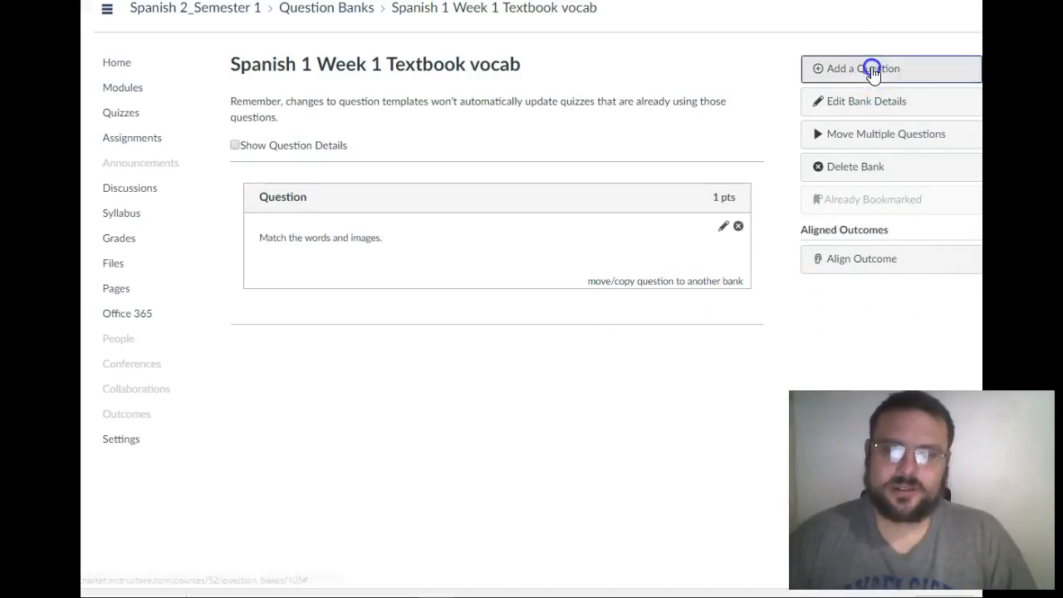
{"action": "left_click", "coordinate": [352, 190]}
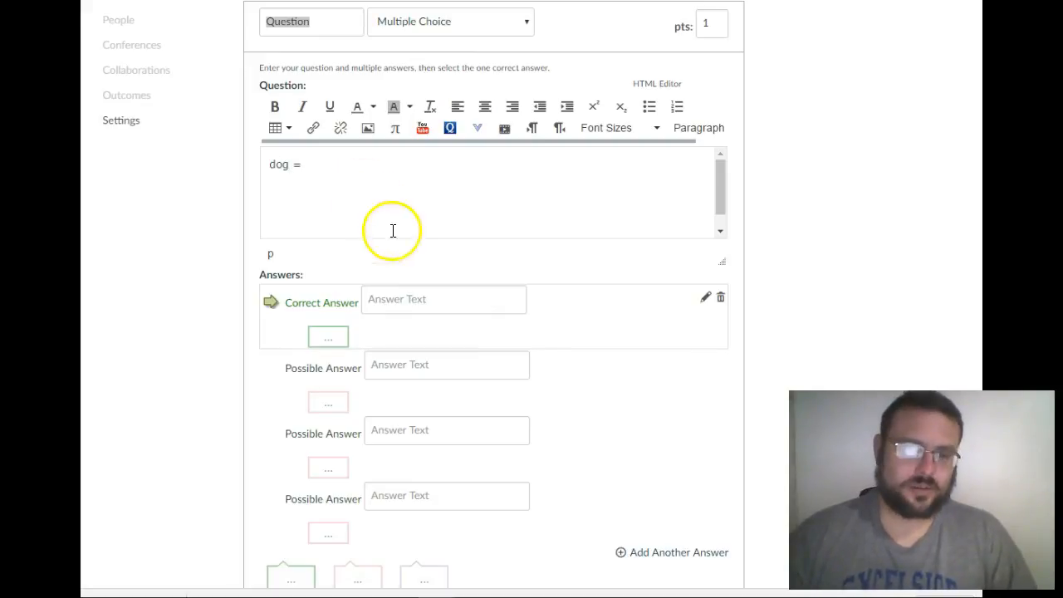
{"action": "left_click", "coordinate": [396, 302]}
{"action": "type", "text": "perro"}
{"action": "left_click", "coordinate": [432, 358]}
{"action": "type", "text": "gat"}
{"action": "left_click", "coordinate": [457, 437]}
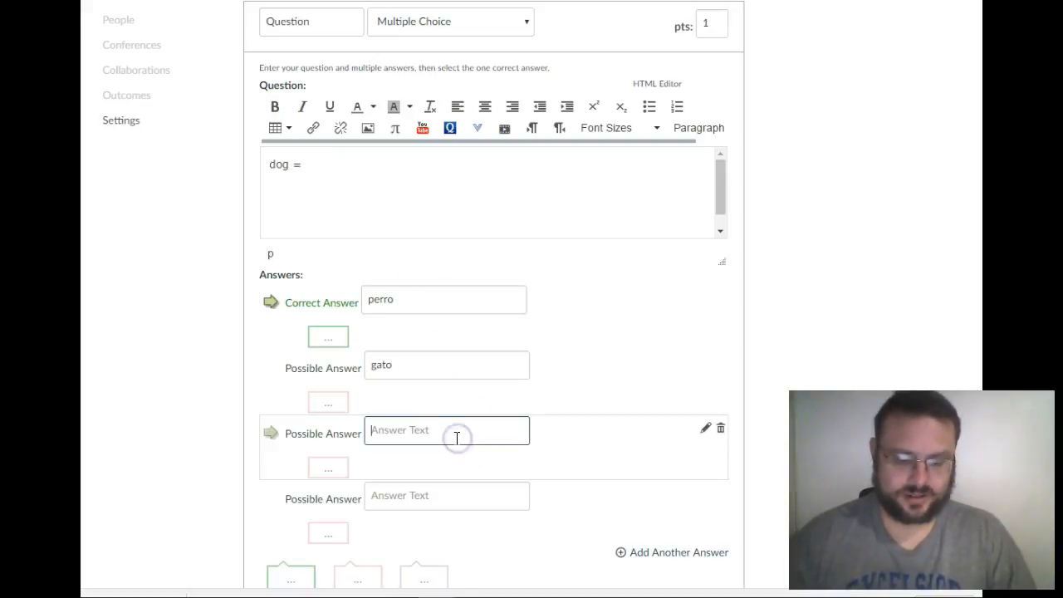
{"action": "type", "text": "pato"}
{"action": "left_click", "coordinate": [456, 492]}
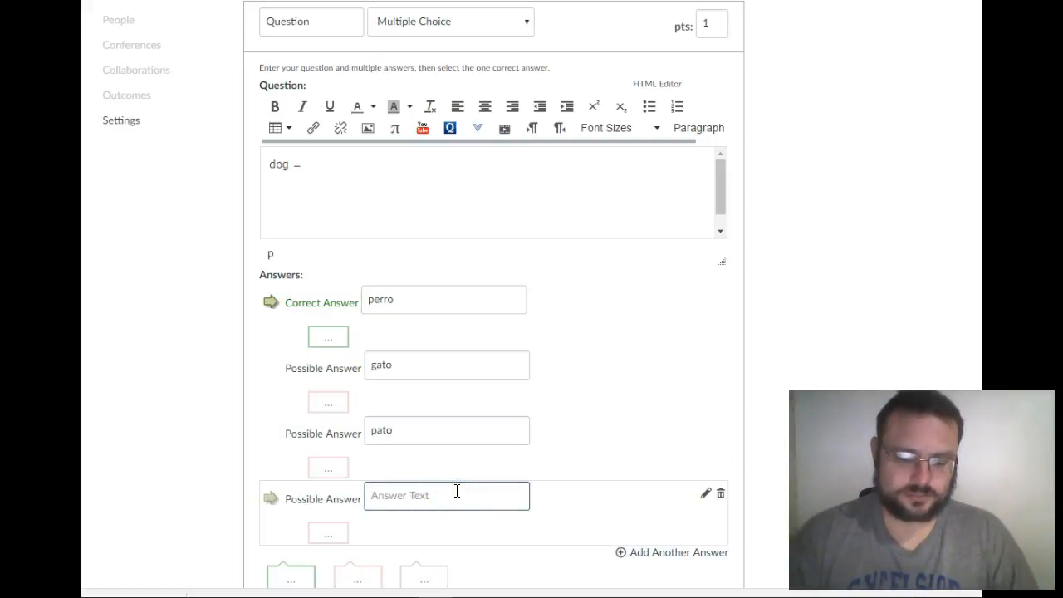
{"action": "type", "text": "caballo"}
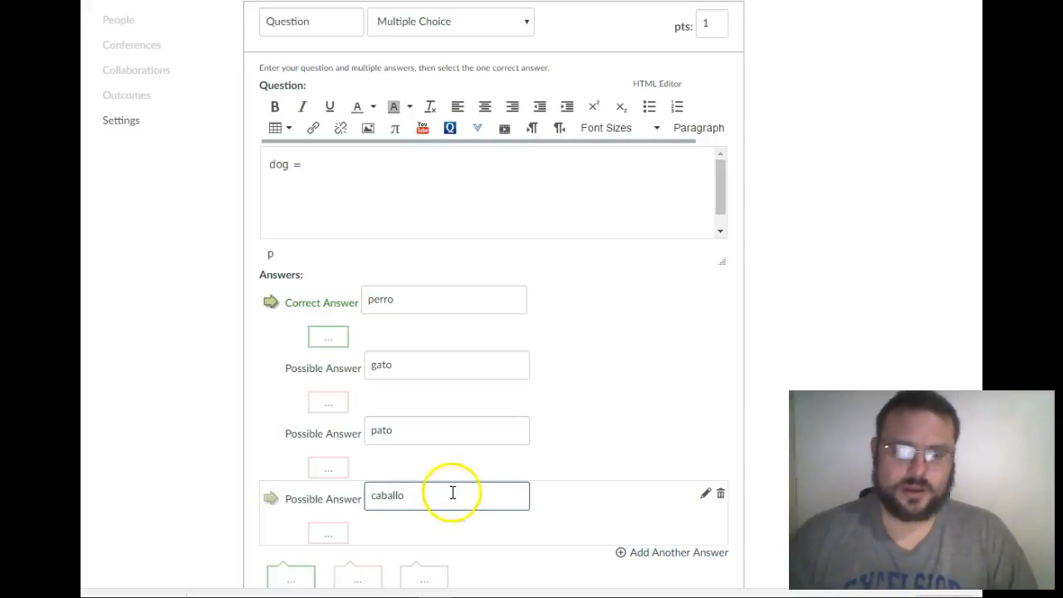
- Add the feedback comment "this means cat" to the gato answer
{"action": "left_click", "coordinate": [339, 401]}
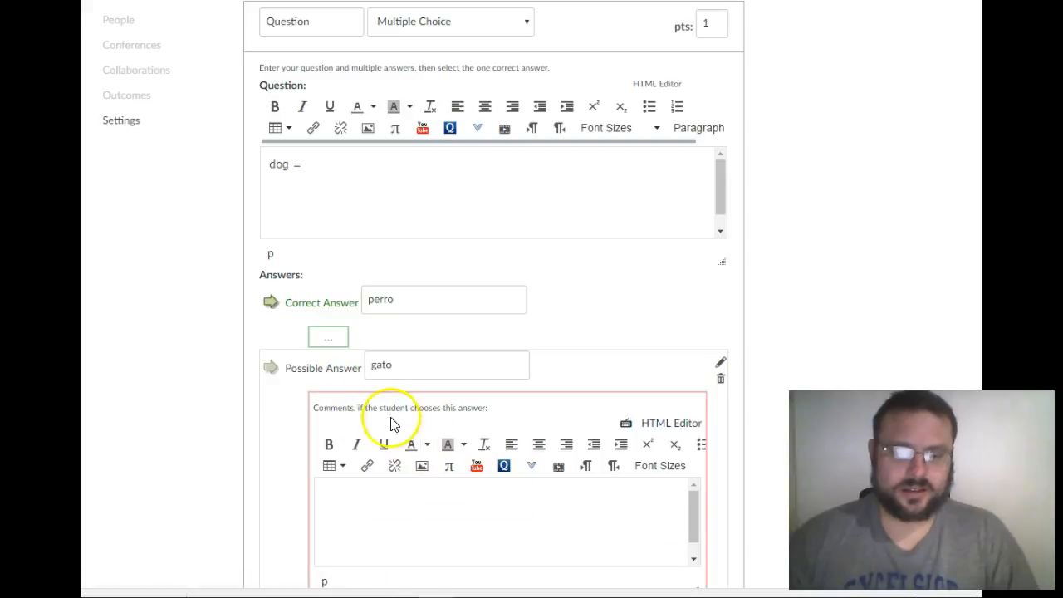
{"action": "left_click", "coordinate": [399, 492]}
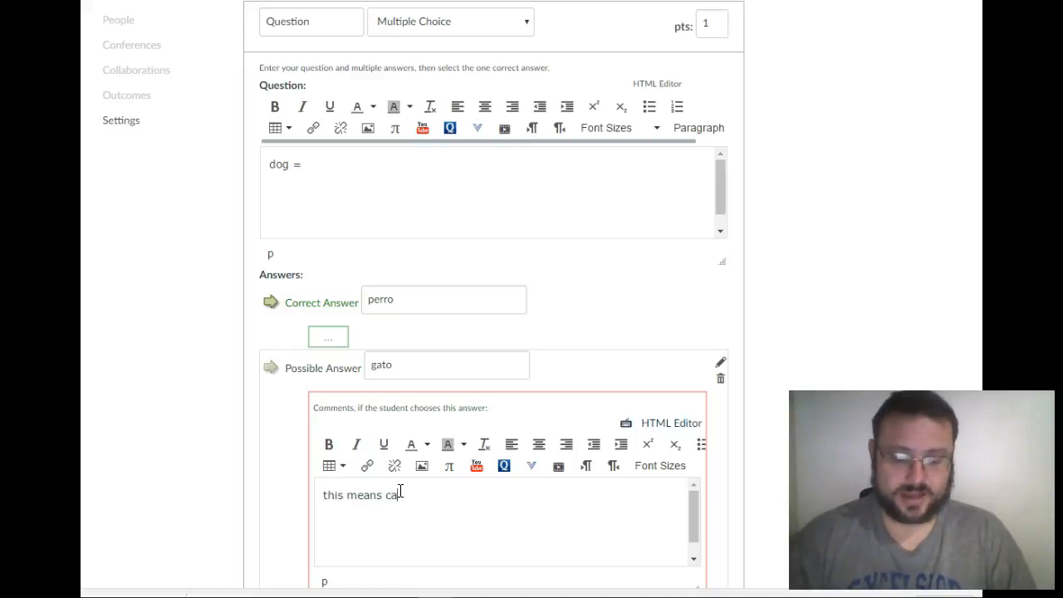
{"action": "type", "text": "this means cat"}
{"action": "scroll", "coordinate": [781, 461], "scroll_direction": "down", "scroll_amount": 3}
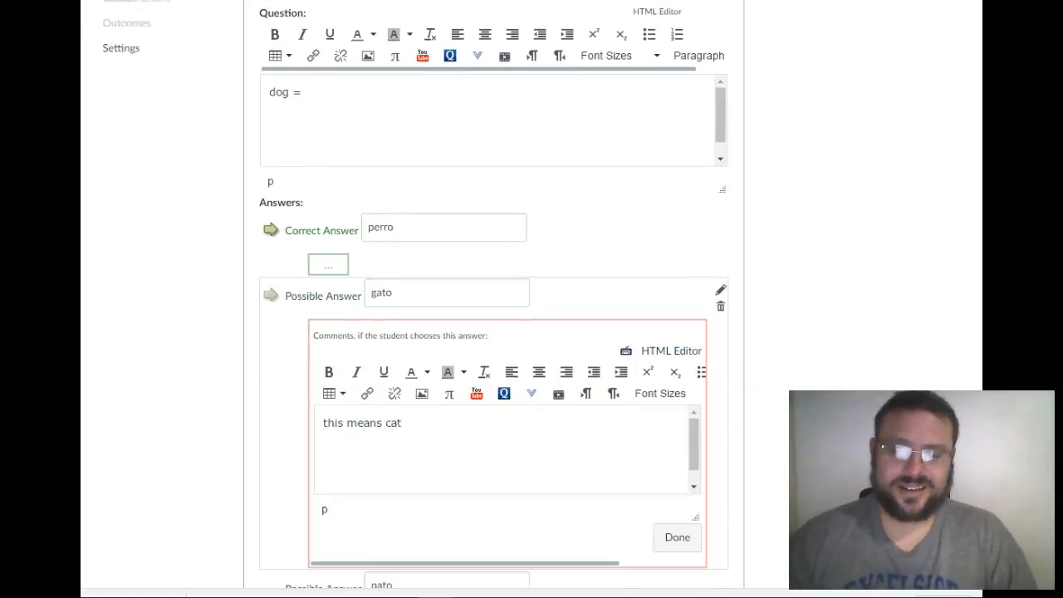
{"action": "left_click", "coordinate": [678, 382]}
{"action": "scroll", "coordinate": [603, 391], "scroll_direction": "up", "scroll_amount": 1}
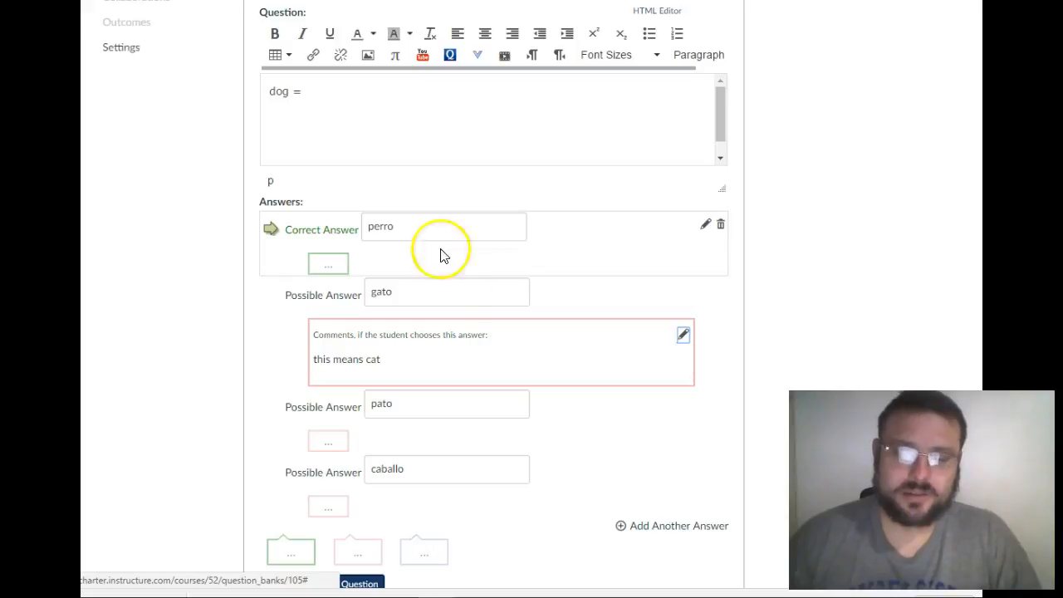
- Save the multiple choice question "dog =" to the question bank
{"action": "scroll", "coordinate": [437, 349], "scroll_direction": "down", "scroll_amount": 1}
{"action": "left_click", "coordinate": [343, 508]}
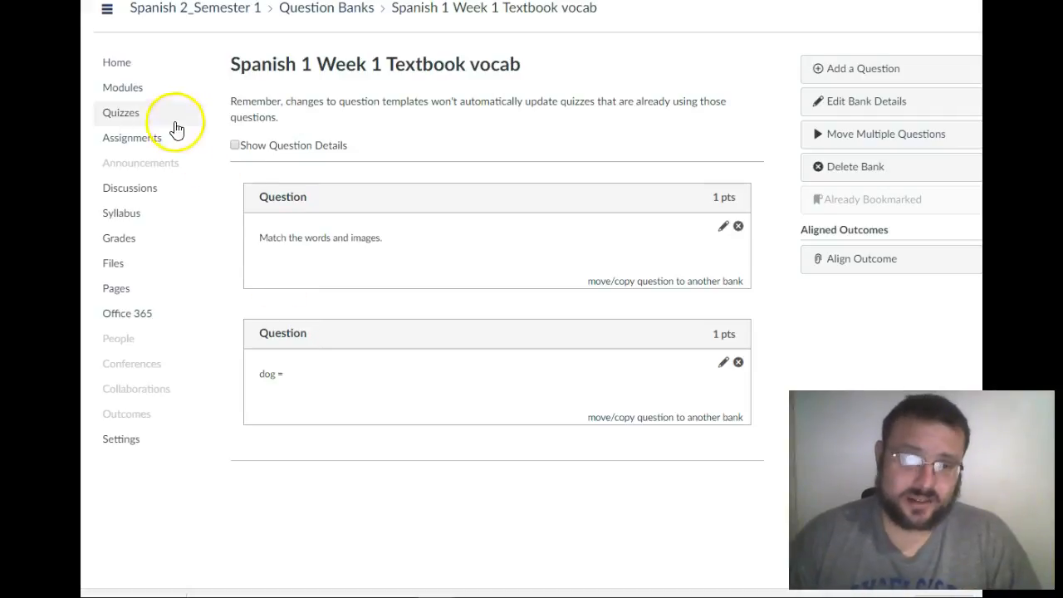
- Look through the course modules and quizzes for the Unit 1 Test and open it
{"action": "left_click", "coordinate": [131, 89]}
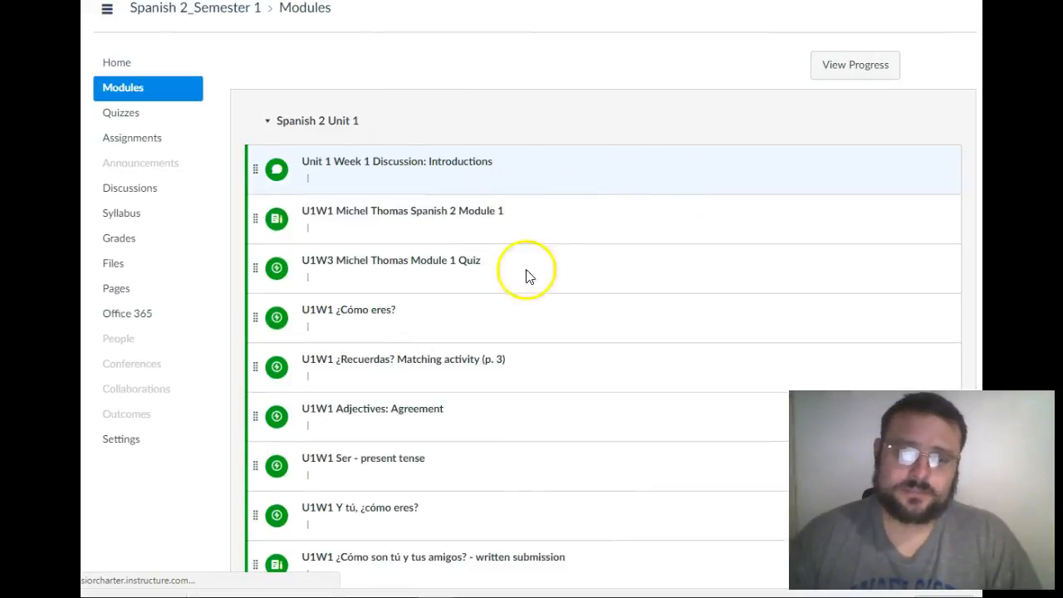
{"action": "scroll", "coordinate": [498, 332], "scroll_direction": "down", "scroll_amount": 6}
{"action": "scroll", "coordinate": [426, 337], "scroll_direction": "up", "scroll_amount": 7}
{"action": "left_click", "coordinate": [121, 112]}
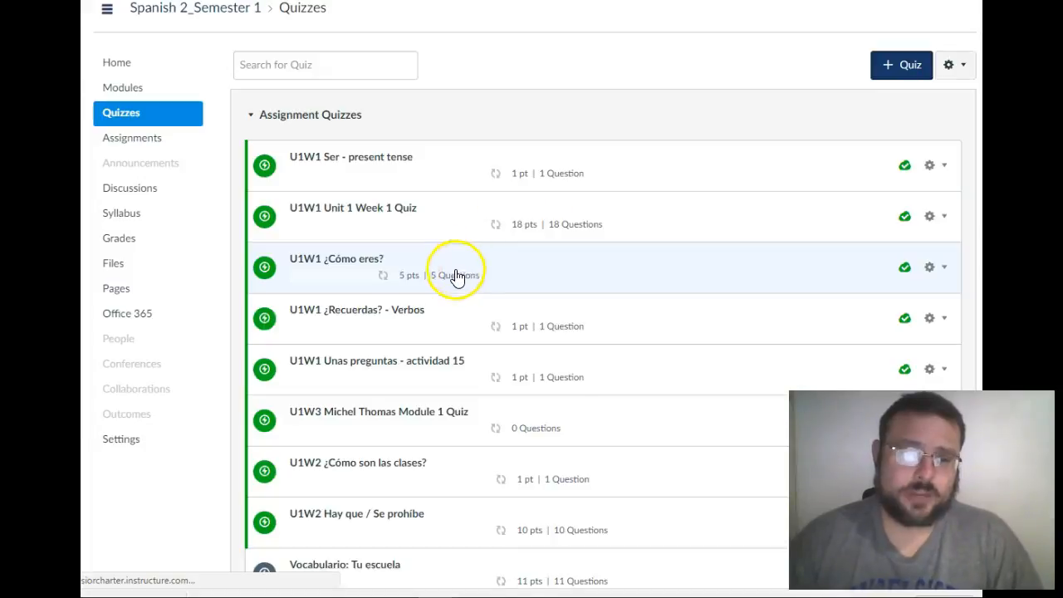
{"action": "scroll", "coordinate": [453, 270], "scroll_direction": "down", "scroll_amount": 3}
{"action": "scroll", "coordinate": [442, 306], "scroll_direction": "down", "scroll_amount": 6}
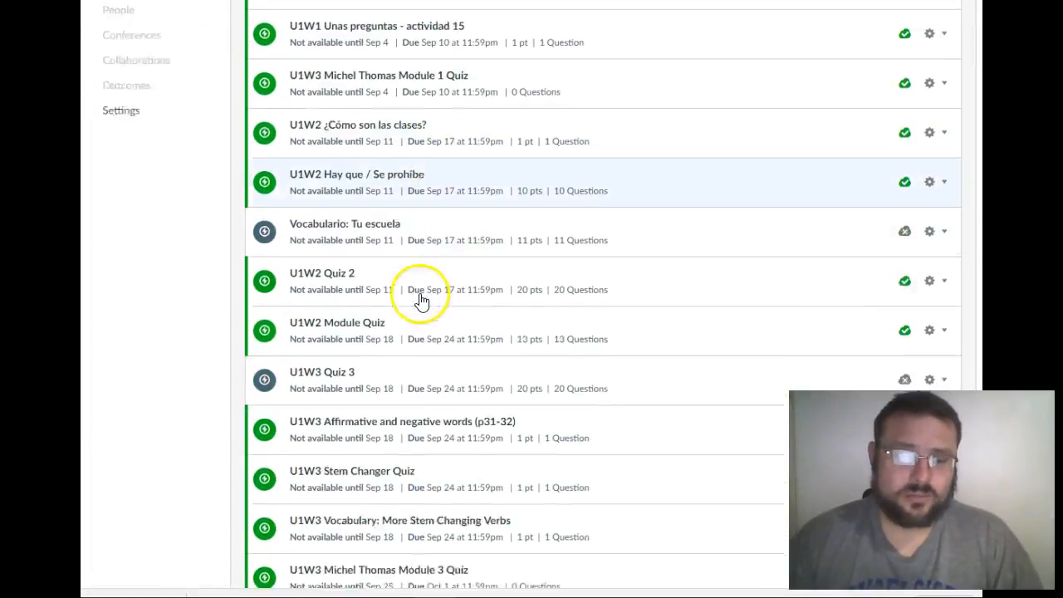
{"action": "left_click", "coordinate": [334, 271]}
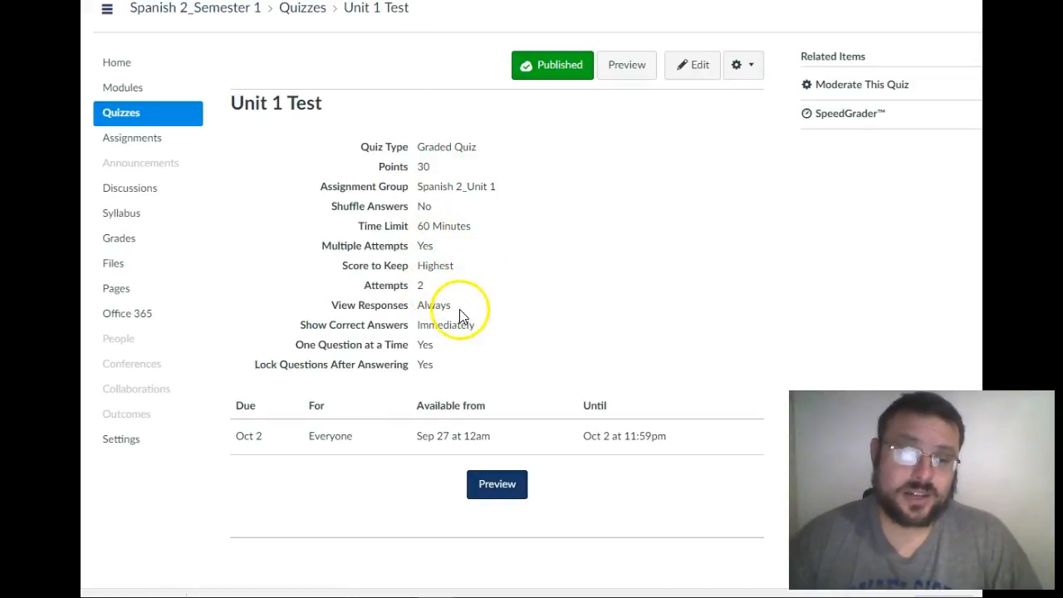
- Open the Unit 1 Test for editing and examine its question groups, their pick settings and linked question banks
{"action": "left_click", "coordinate": [700, 73]}
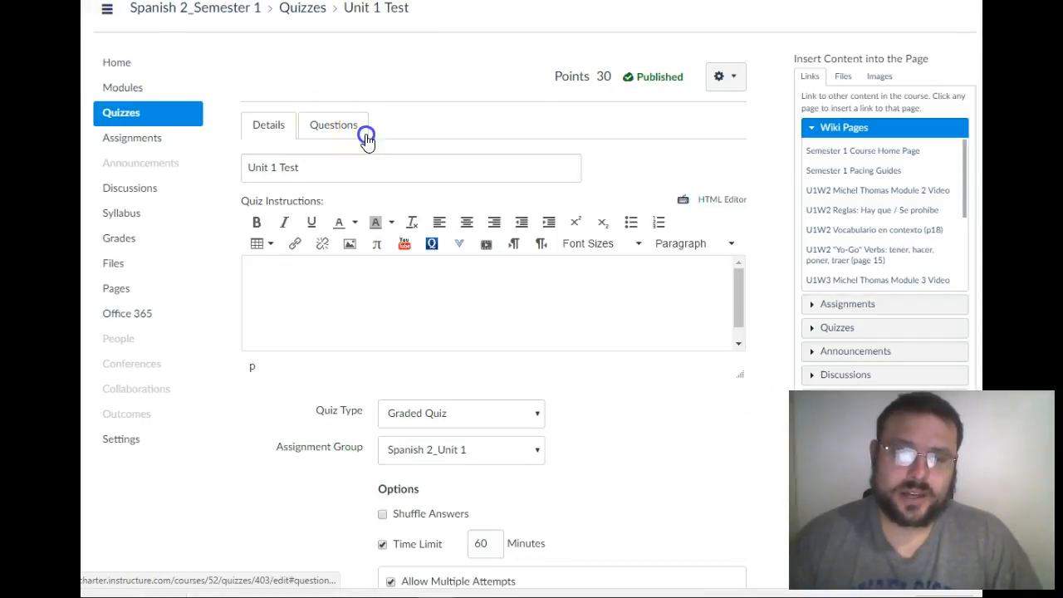
{"action": "left_click", "coordinate": [362, 131]}
{"action": "scroll", "coordinate": [562, 290], "scroll_direction": "down", "scroll_amount": 2}
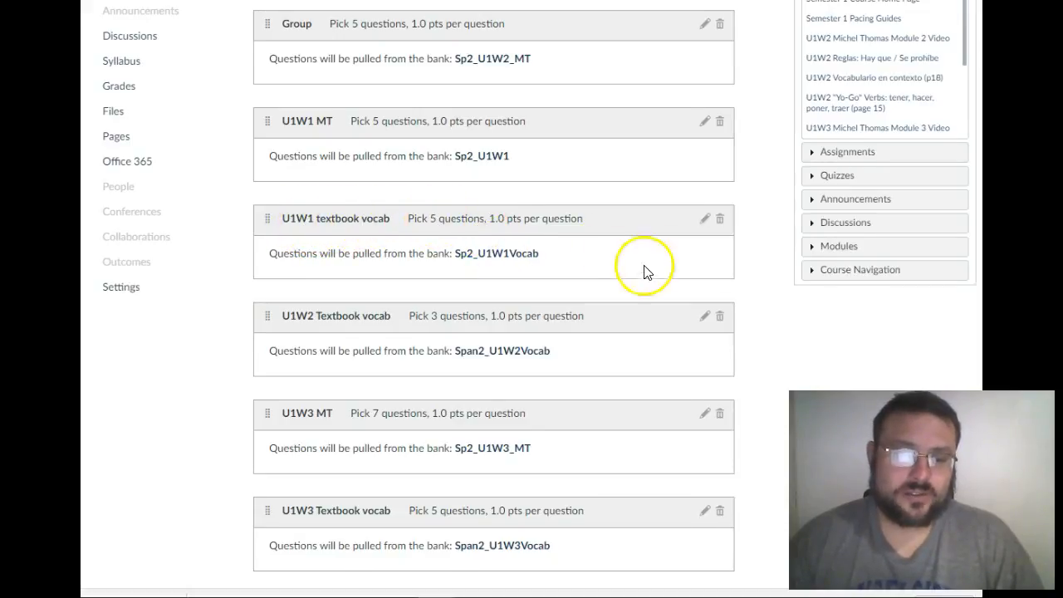
{"action": "scroll", "coordinate": [619, 266], "scroll_direction": "down", "scroll_amount": 2}
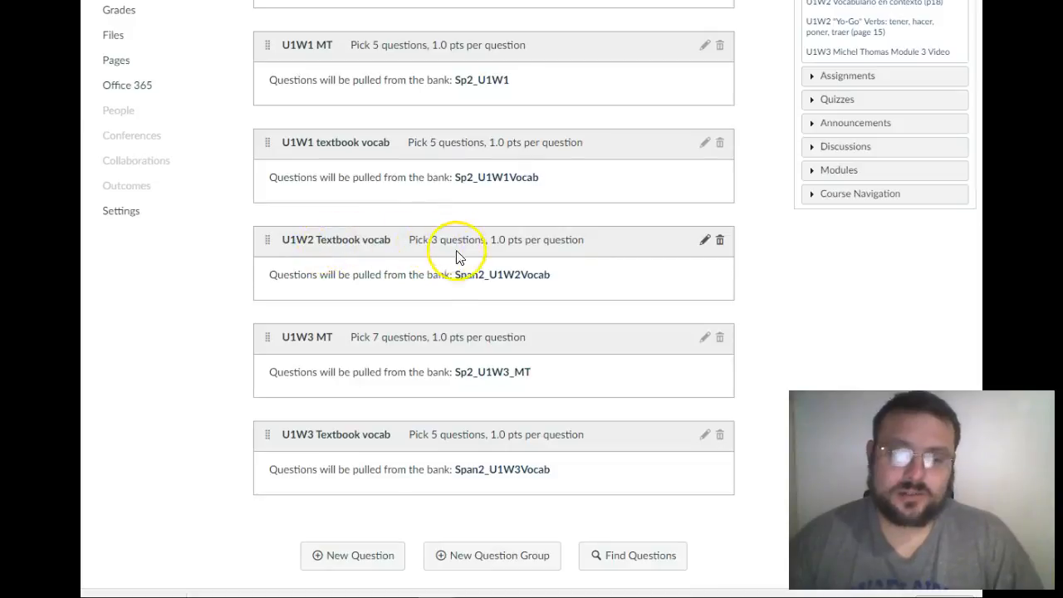
{"action": "scroll", "coordinate": [394, 257], "scroll_direction": "down", "scroll_amount": 2}
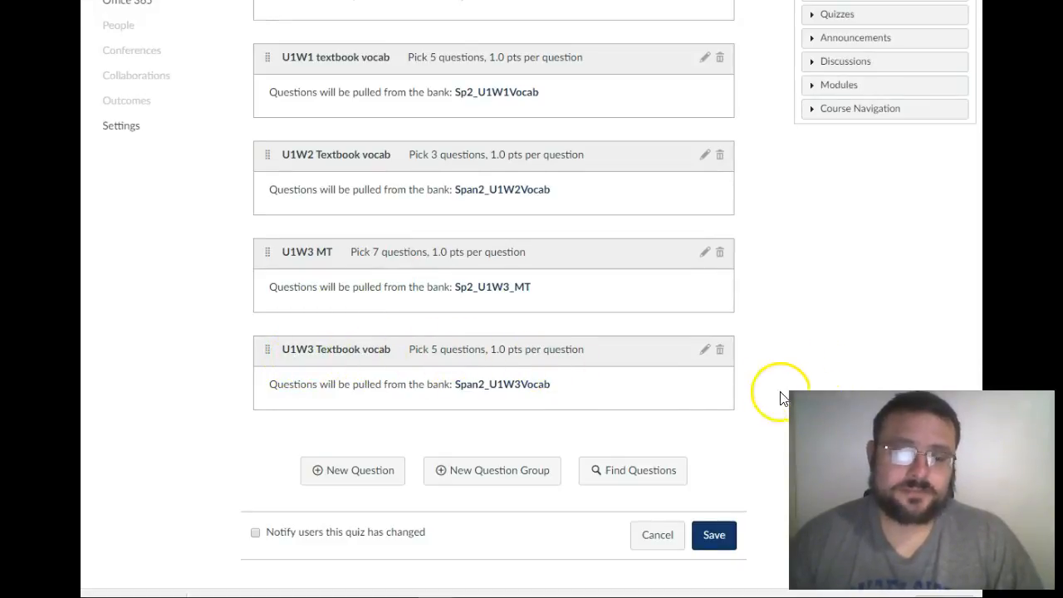
{"action": "scroll", "coordinate": [610, 354], "scroll_direction": "up", "scroll_amount": 1}
{"action": "scroll", "coordinate": [609, 354], "scroll_direction": "up", "scroll_amount": 3}
{"action": "scroll", "coordinate": [613, 353], "scroll_direction": "down", "scroll_amount": 3}
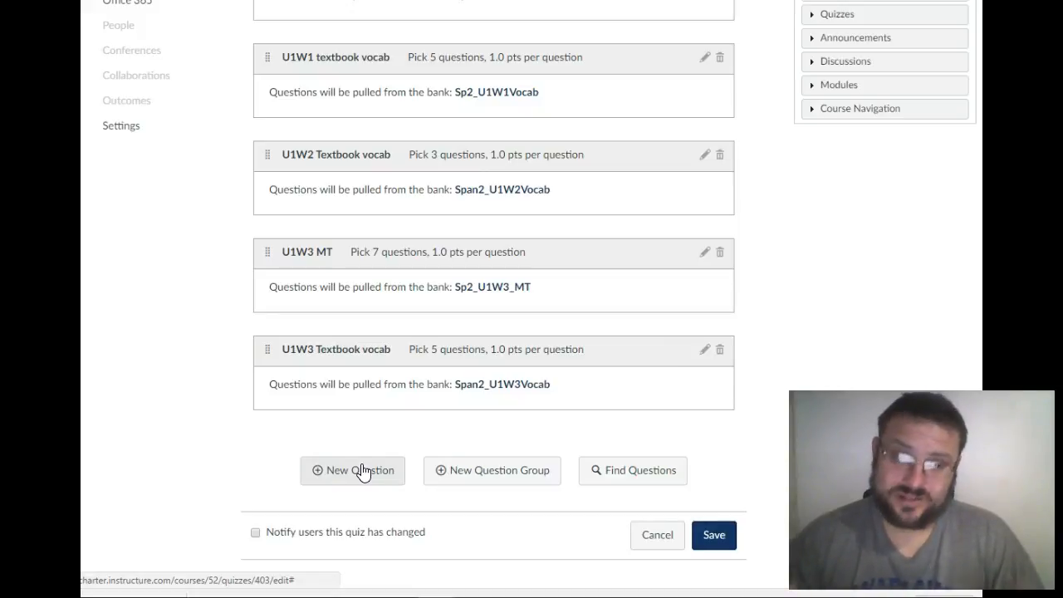
{"action": "scroll", "coordinate": [332, 448], "scroll_direction": "up", "scroll_amount": 4}
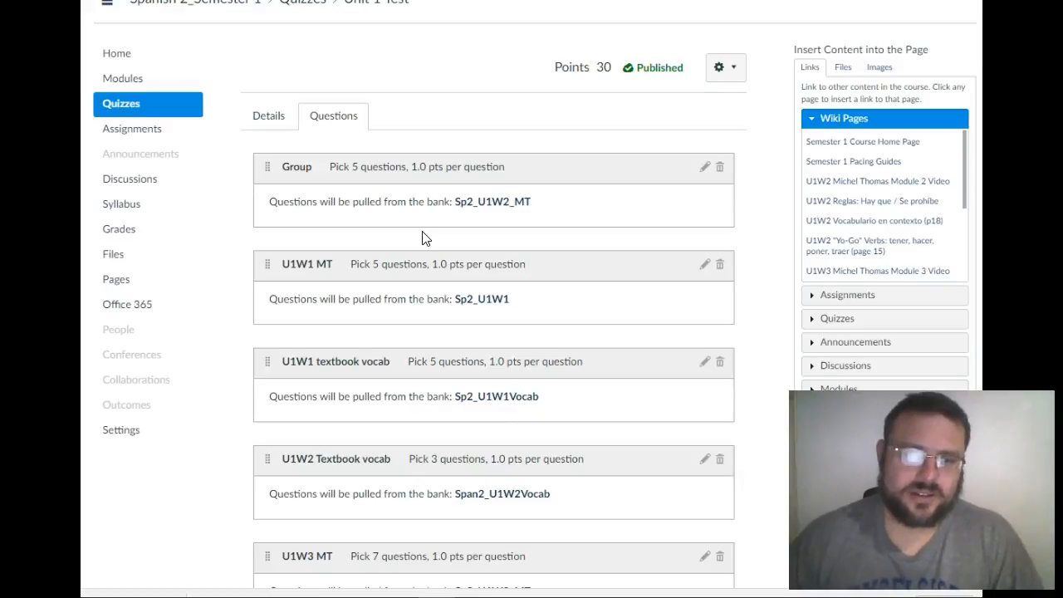
- Open the Unfiled Questions bank from the course's question banks and look through its questions
{"action": "left_click", "coordinate": [956, 67]}
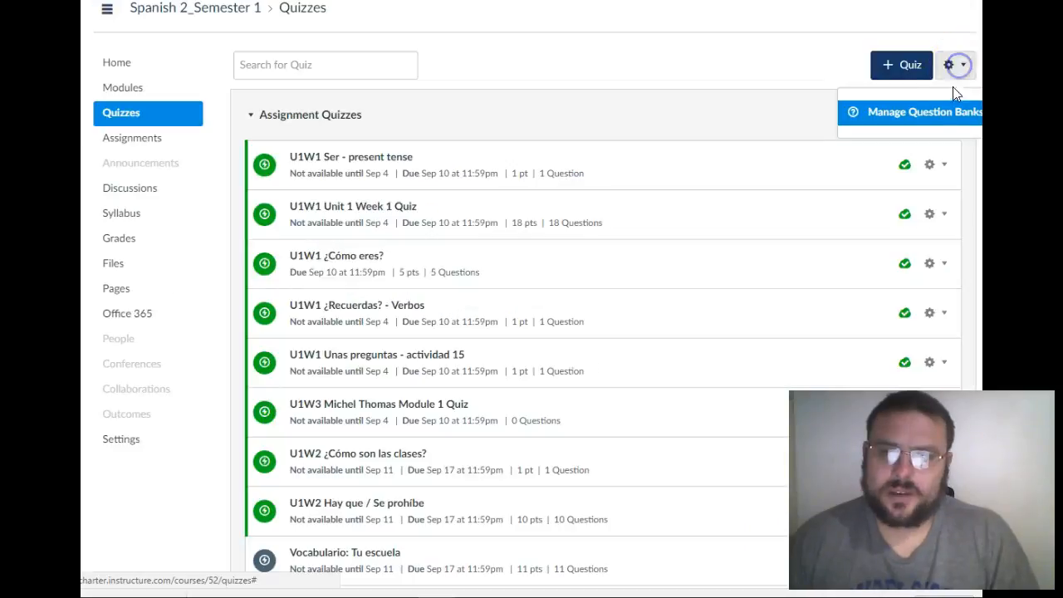
{"action": "left_click", "coordinate": [937, 112]}
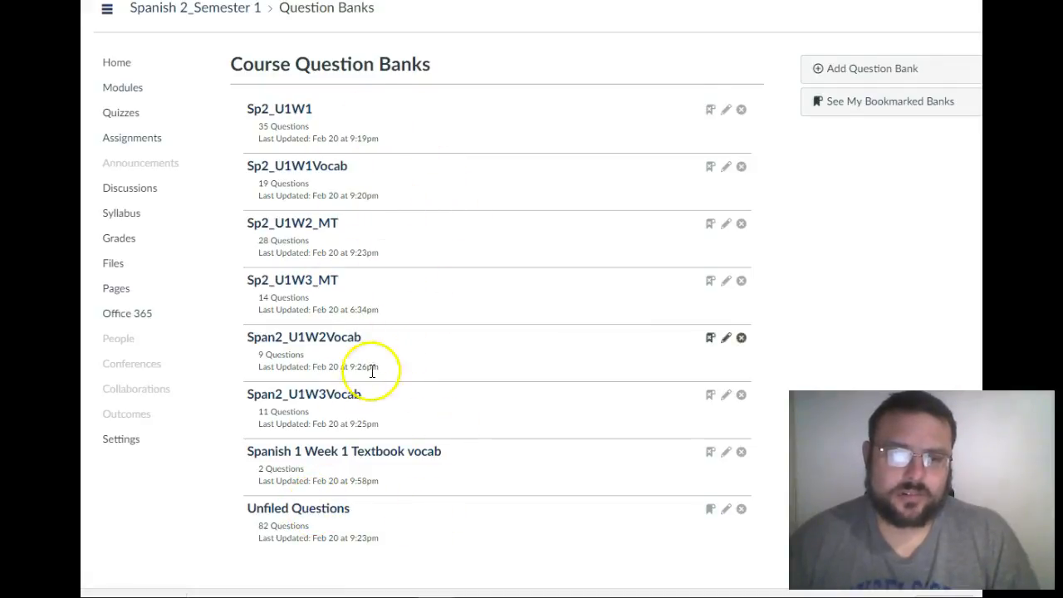
{"action": "left_click", "coordinate": [313, 516]}
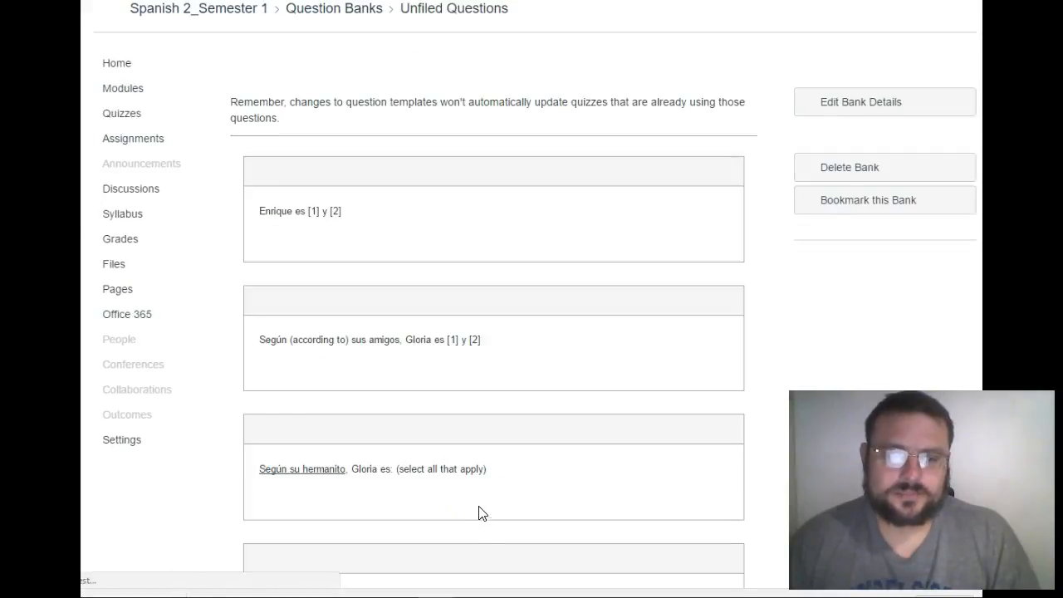
{"action": "scroll", "coordinate": [528, 259], "scroll_direction": "down", "scroll_amount": 1}
{"action": "scroll", "coordinate": [524, 258], "scroll_direction": "down", "scroll_amount": 6}
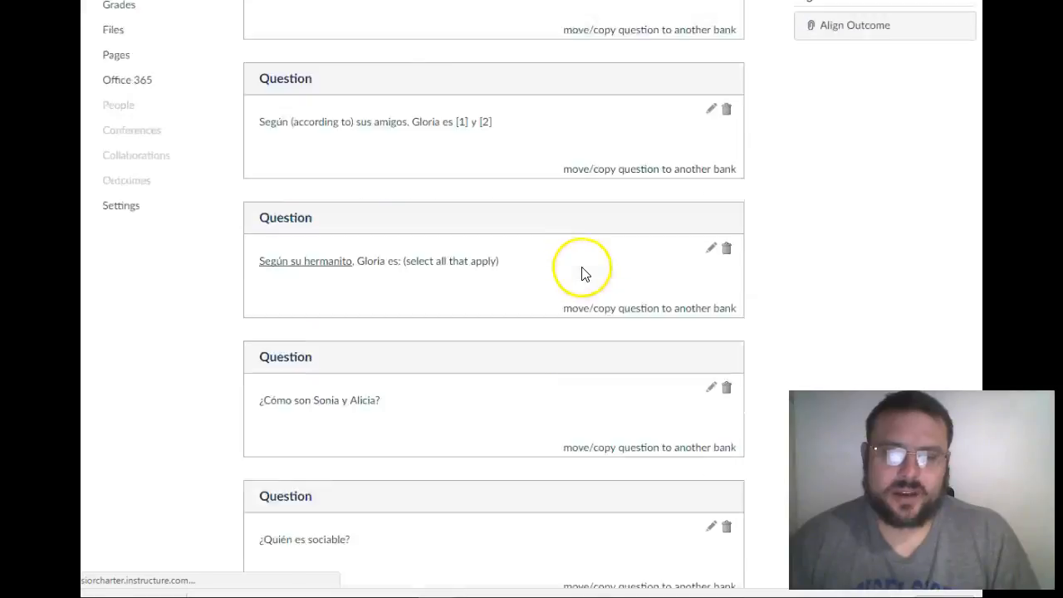
{"action": "scroll", "coordinate": [441, 285], "scroll_direction": "down", "scroll_amount": 2}
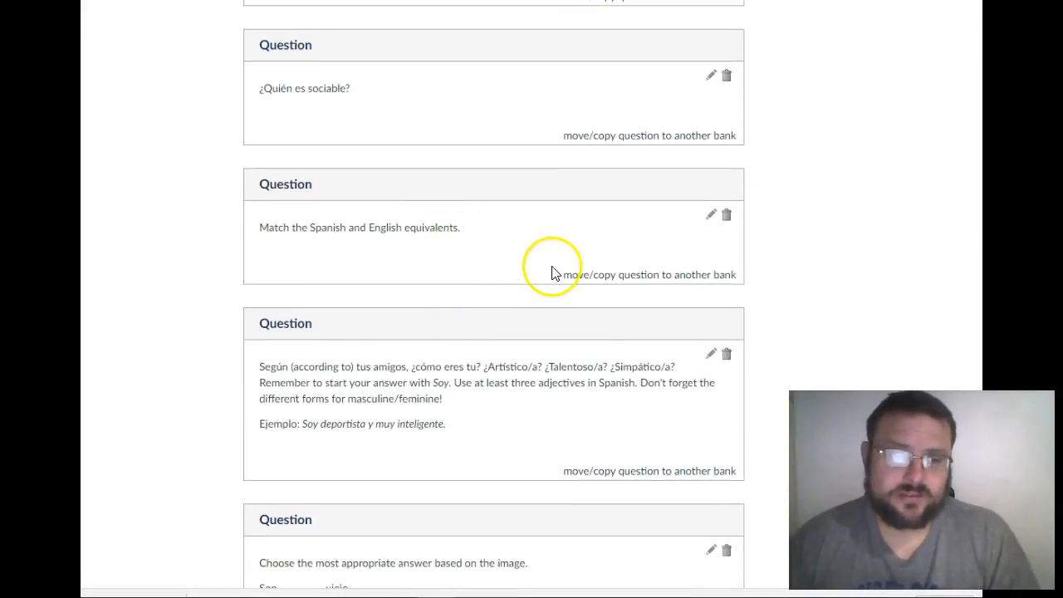
{"action": "scroll", "coordinate": [492, 253], "scroll_direction": "down", "scroll_amount": 1}
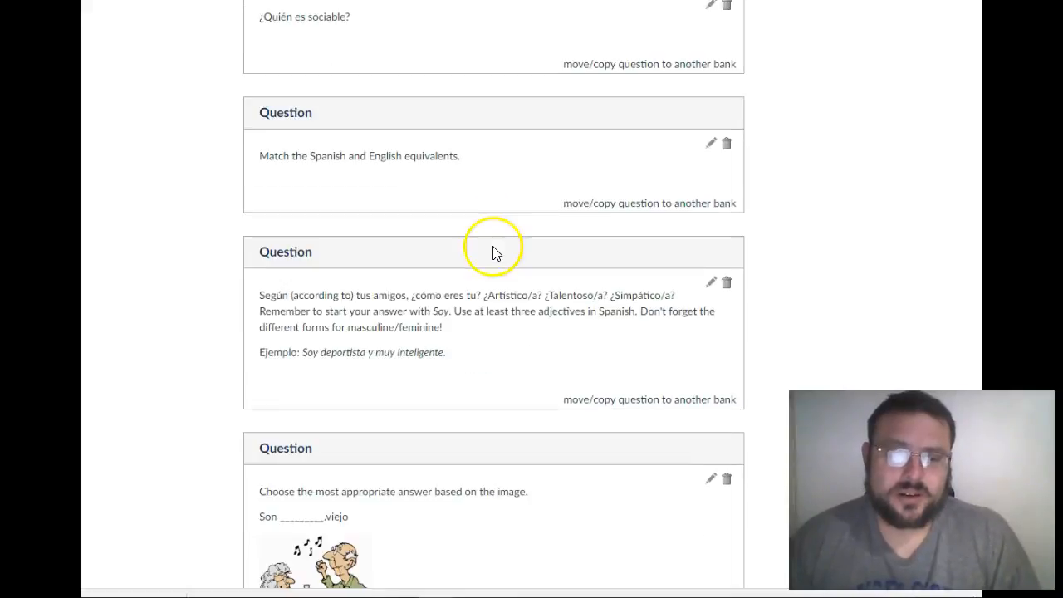
- Open the move/copy options for the question "Match the Spanish and English equivalents." and review the available destination banks
{"action": "left_click", "coordinate": [618, 206]}
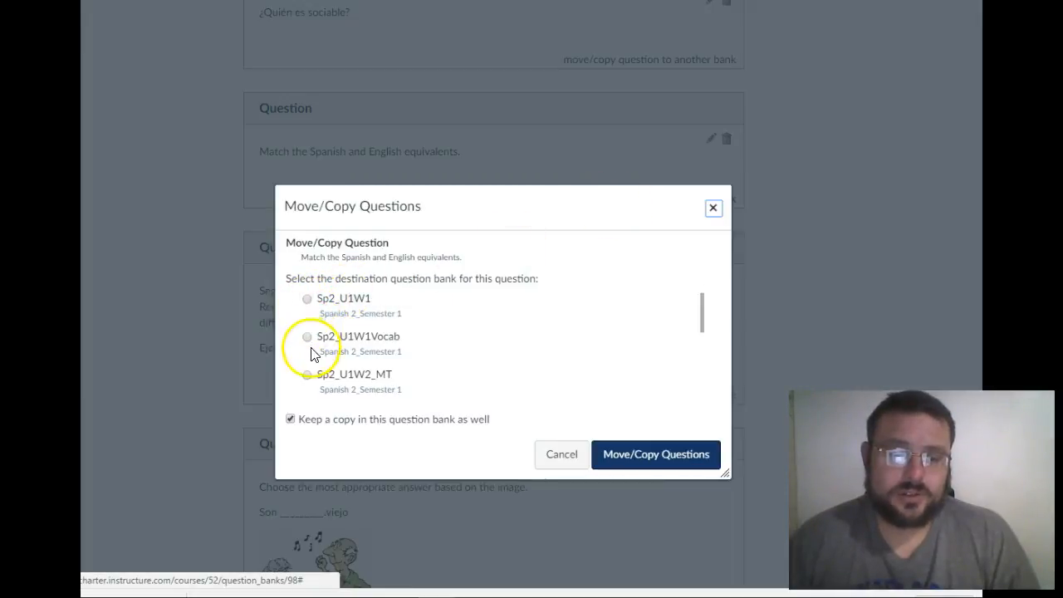
{"action": "scroll", "coordinate": [324, 340], "scroll_direction": "down", "scroll_amount": 6}
{"action": "scroll", "coordinate": [329, 342], "scroll_direction": "up", "scroll_amount": 2}
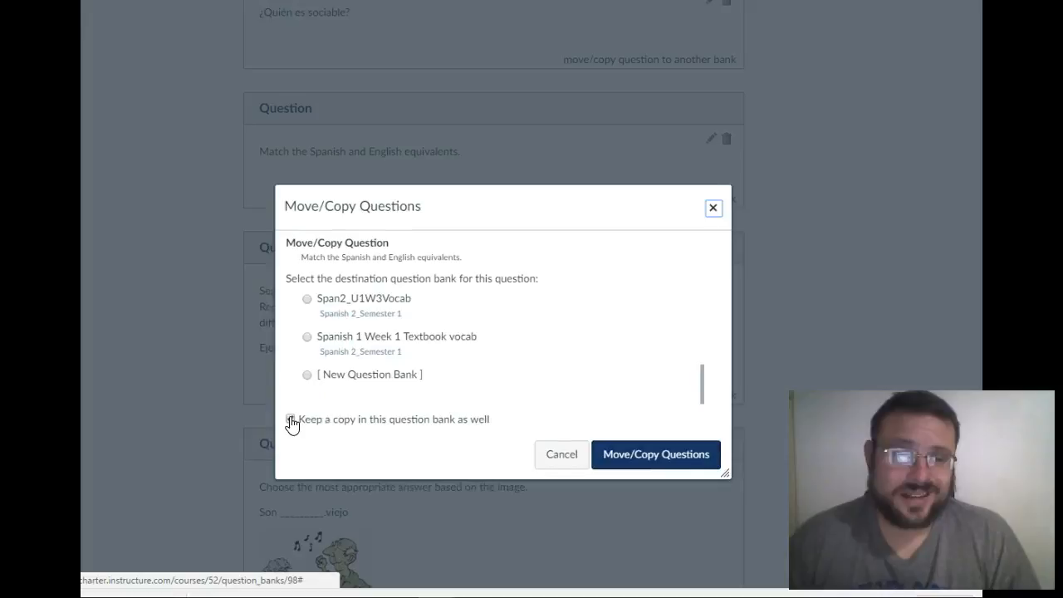
{"action": "scroll", "coordinate": [399, 357], "scroll_direction": "up", "scroll_amount": 10}
{"action": "scroll", "coordinate": [357, 366], "scroll_direction": "down", "scroll_amount": 10}
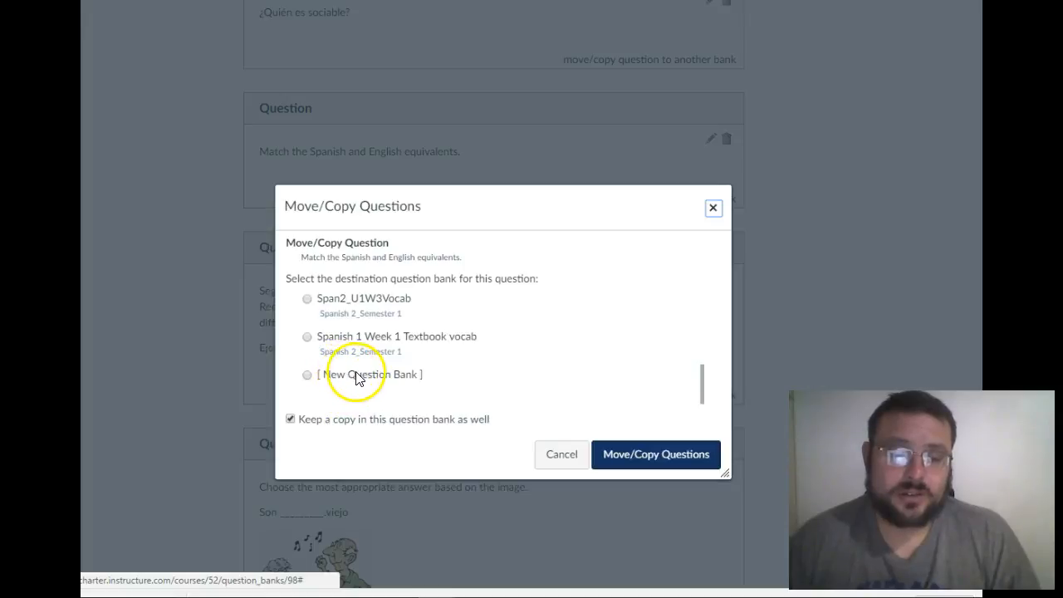